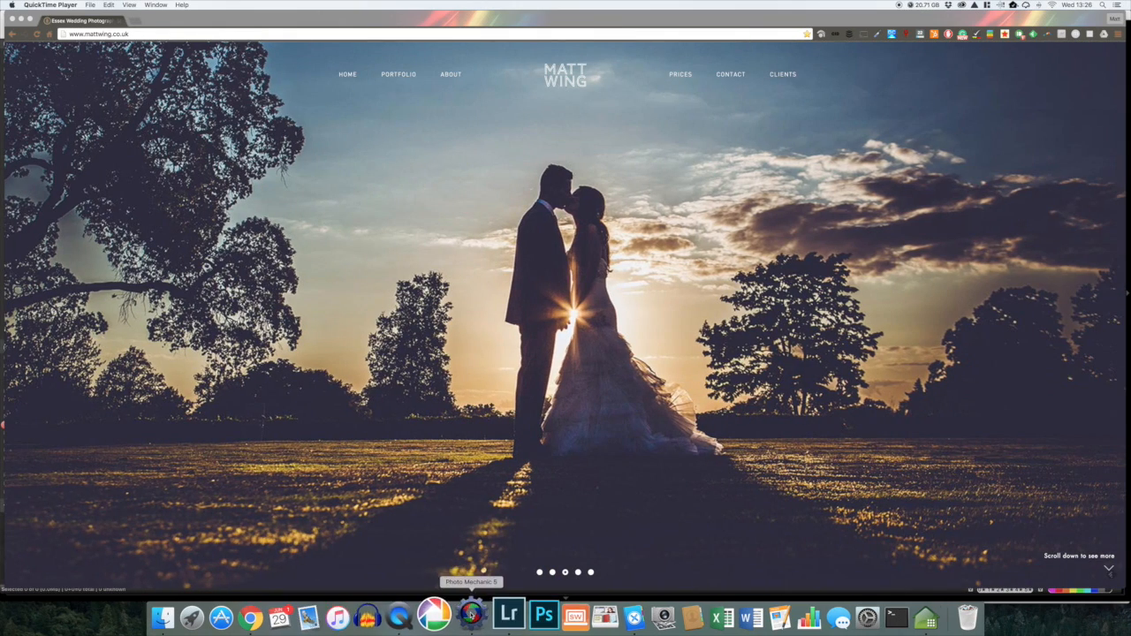
# Step: Switch to Photo Mechanic 5 and select both EOS_DIGITAL cards as the ingest sources
pyautogui.click(472, 614)
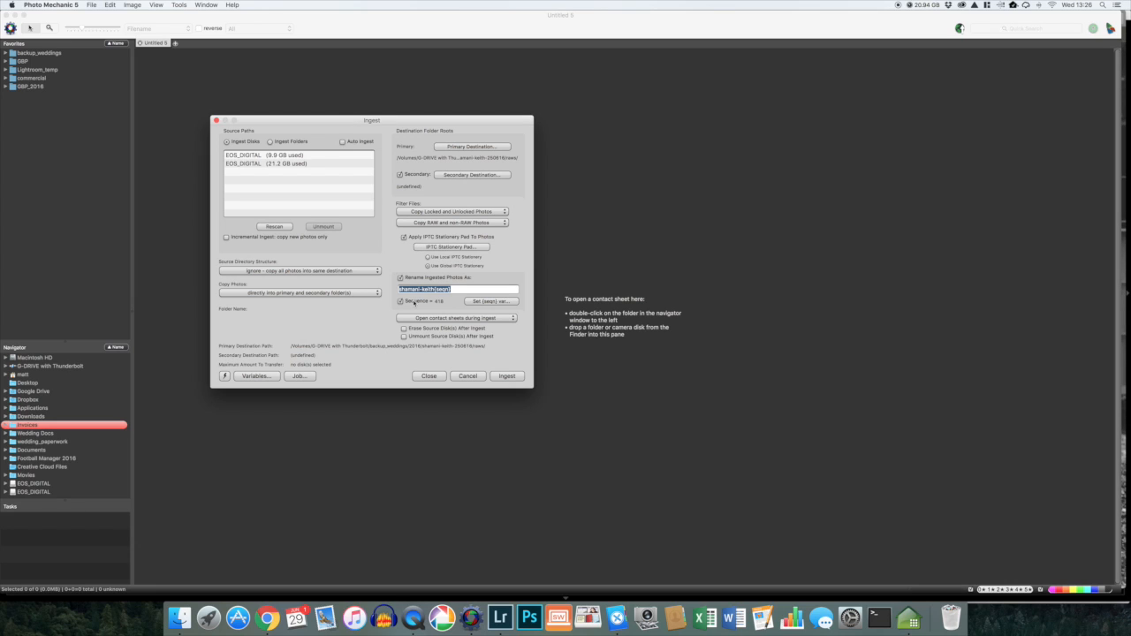
pyautogui.click(249, 157)
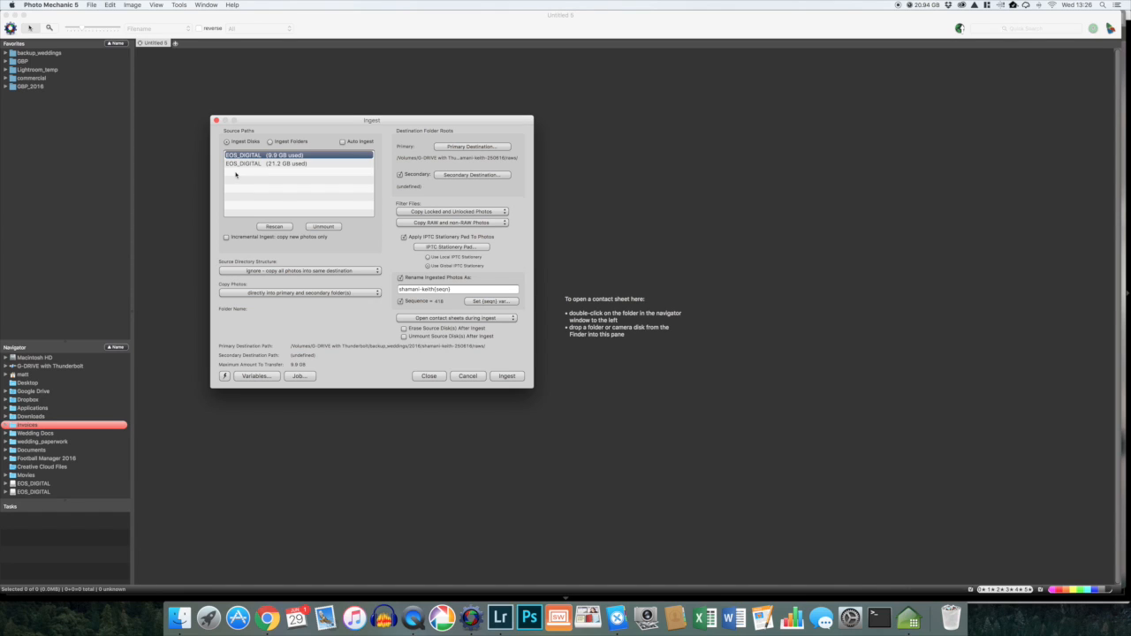
pyautogui.keyDown('shift'); pyautogui.click(254, 164); pyautogui.keyUp('shift')
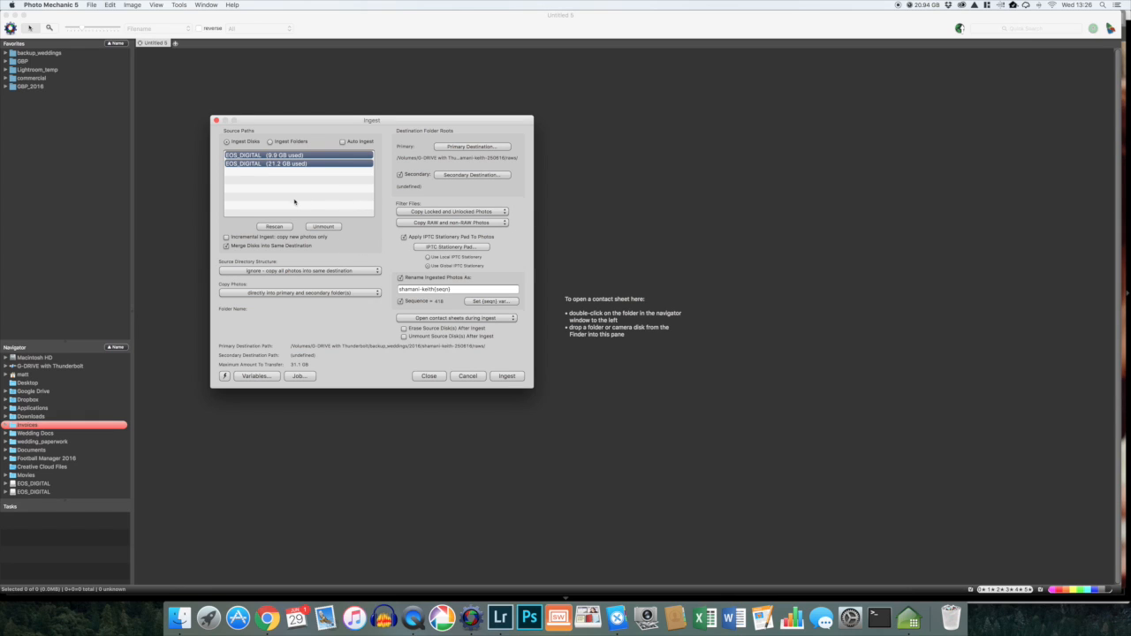
# Step: Choose the raws folder inside the 2016 wedding folder dated 250616 as the primary ingest destination
pyautogui.click(461, 148)
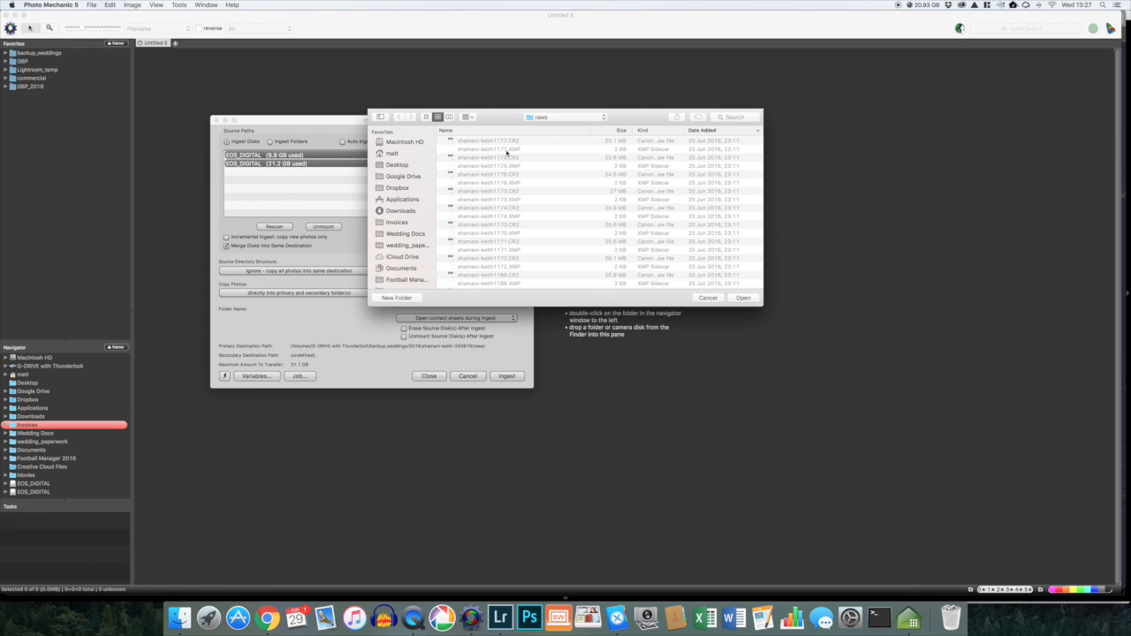
pyautogui.click(566, 116)
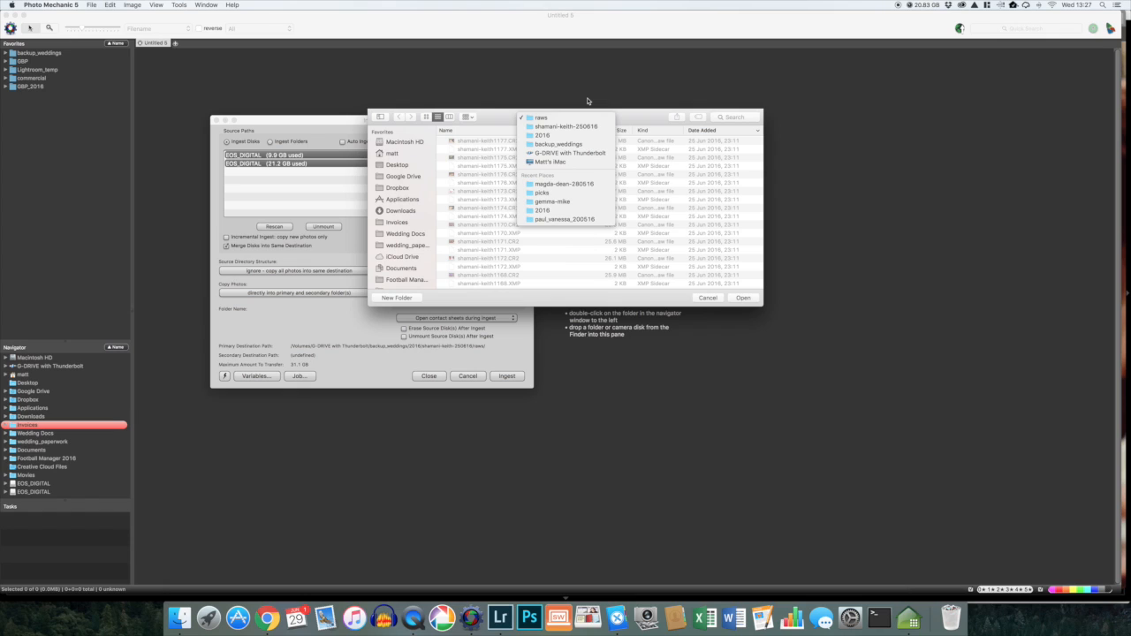
pyautogui.click(743, 297)
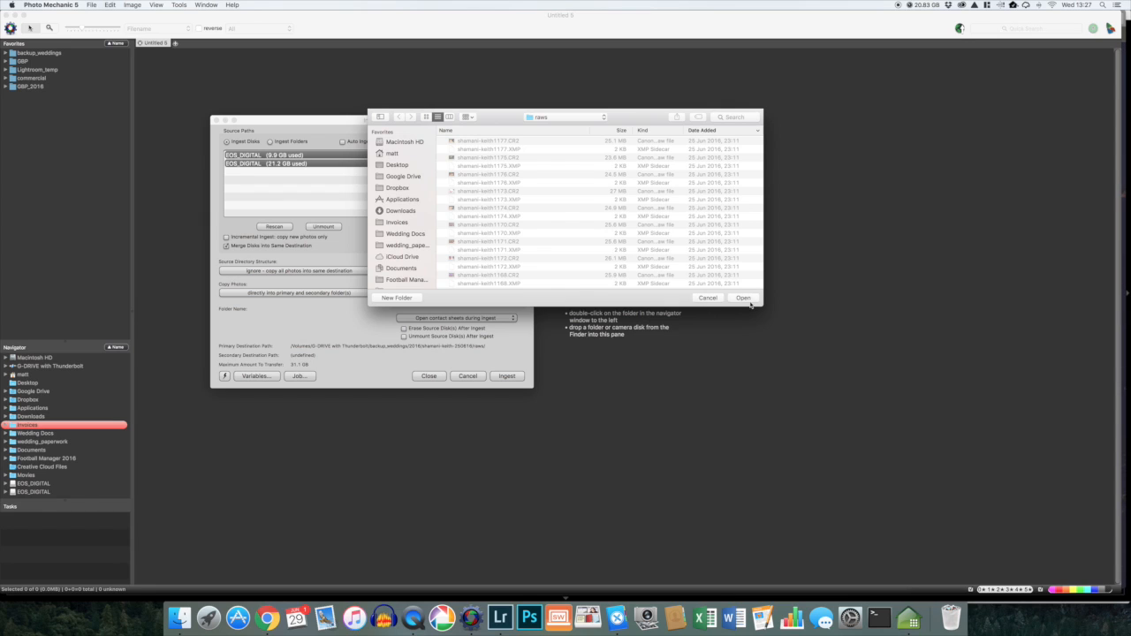
pyautogui.click(743, 298)
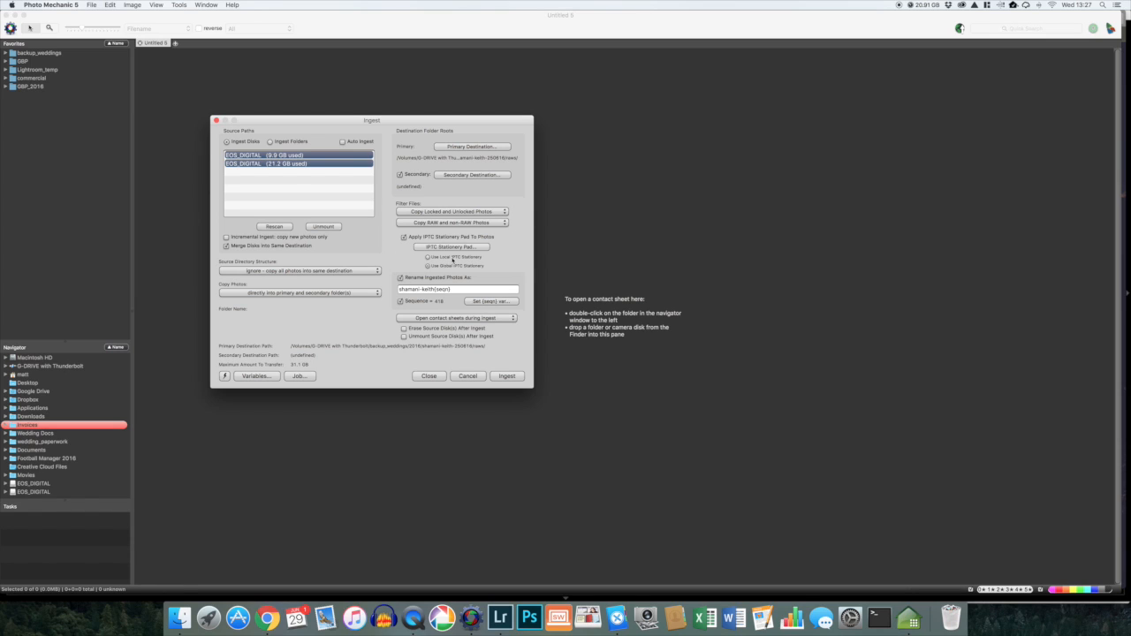
# Step: Review the name prefix for renaming ingested photos and the value of the sequence variable
pyautogui.moveTo(434, 289); pyautogui.dragTo(399, 289)
pyautogui.click(399, 289)
pyautogui.moveTo(399, 289); pyautogui.dragTo(436, 289)
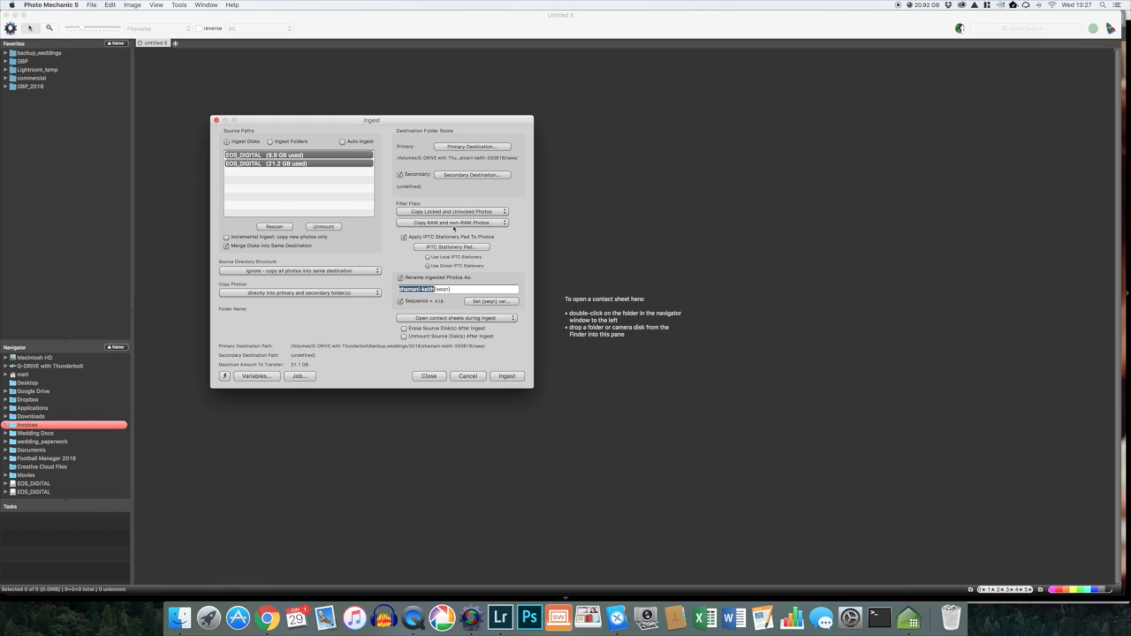
pyautogui.click(493, 303)
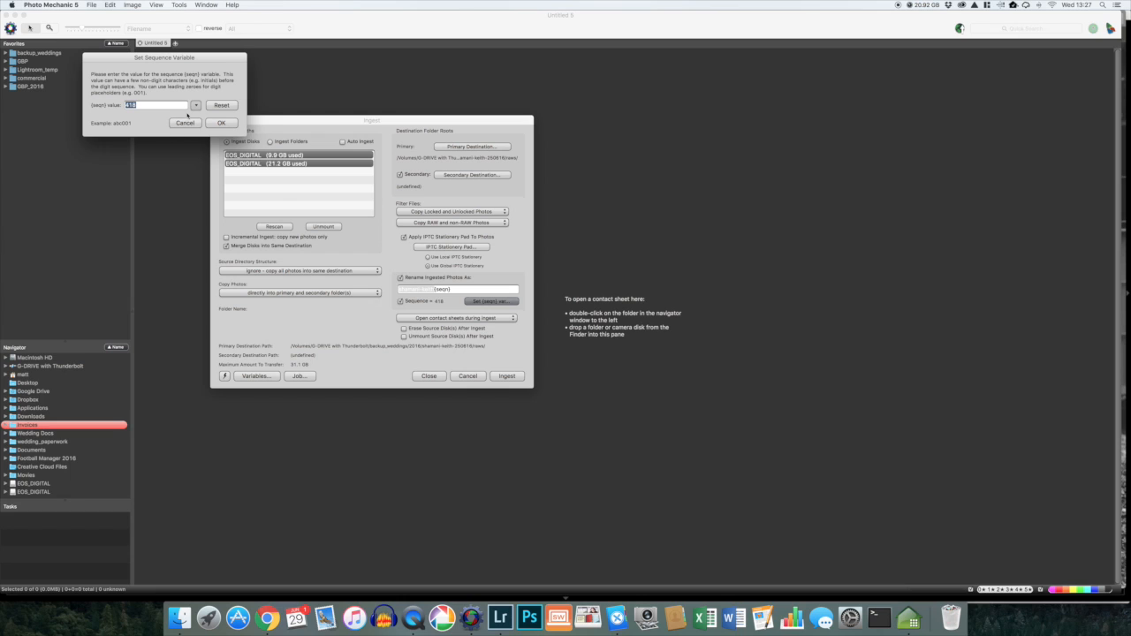
pyautogui.click(182, 125)
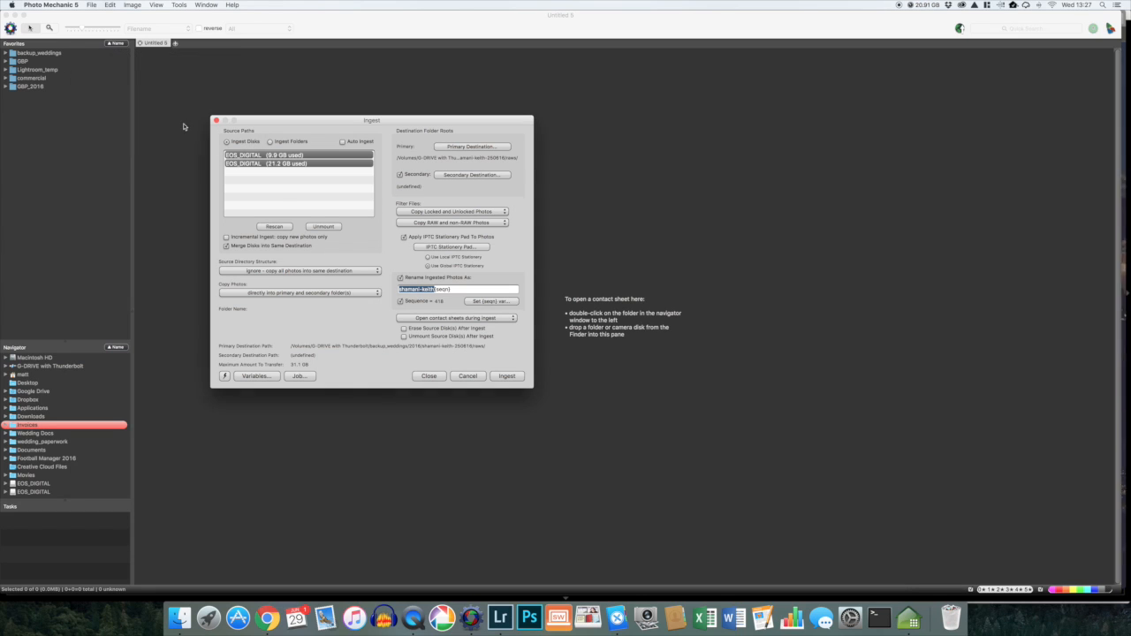
# Step: Review the caption, headline, image rights and title fields in the IPTC Stationery Pad, close it and cancel the ingest
pyautogui.click(457, 250)
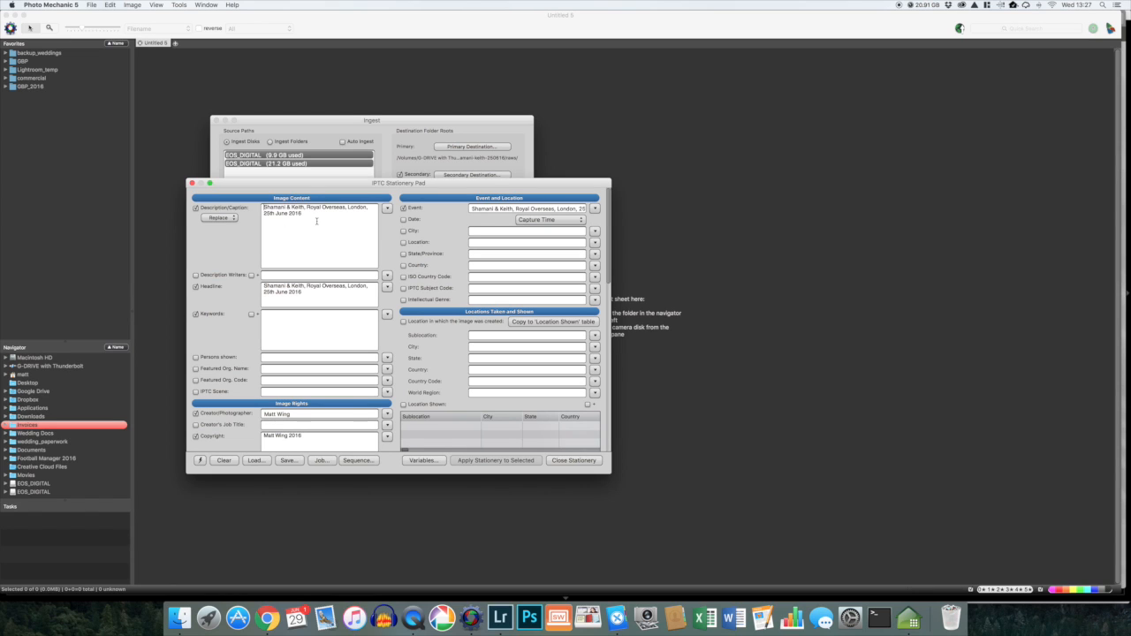
pyautogui.moveTo(323, 219); pyautogui.dragTo(267, 208)
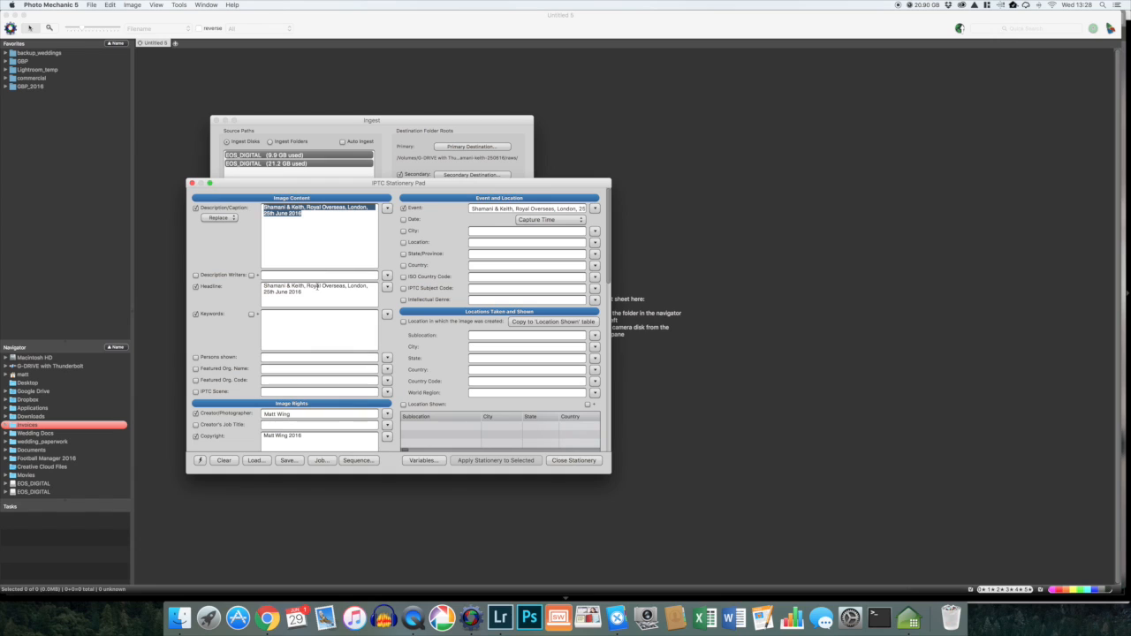
pyautogui.click(315, 219)
pyautogui.press('super+a')
pyautogui.click(298, 218)
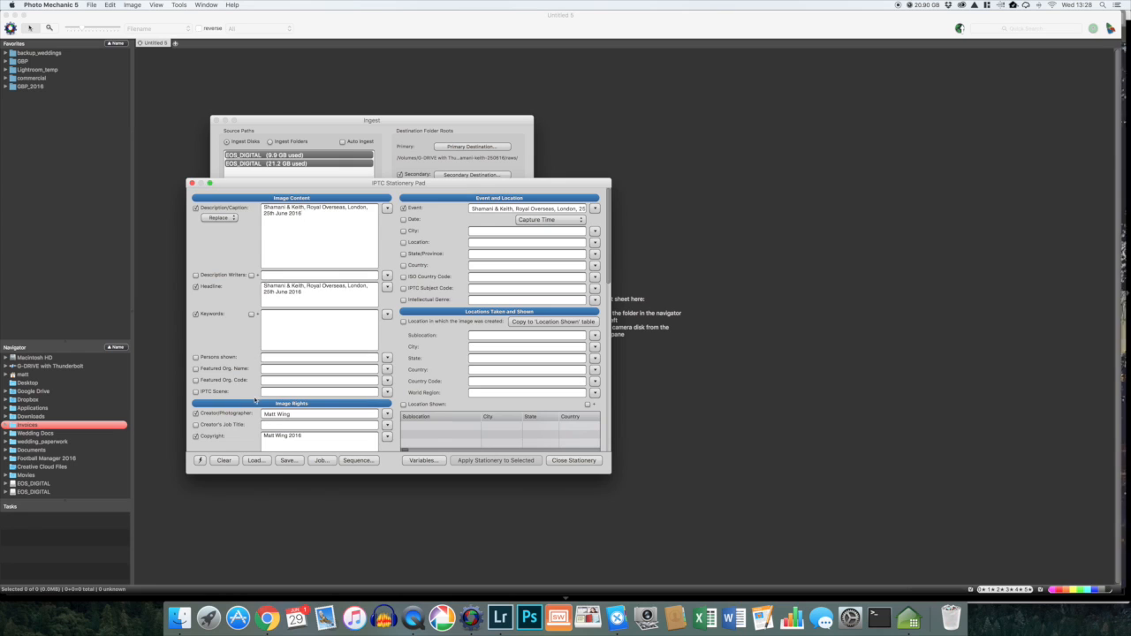
pyautogui.scroll(-5, 256, 403)
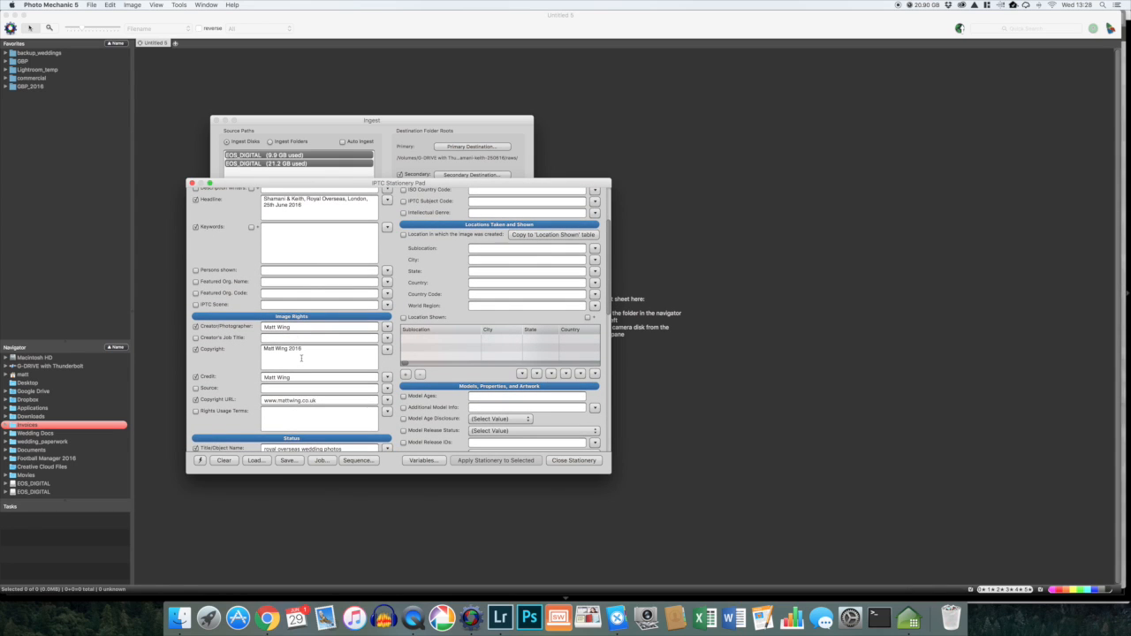
pyautogui.scroll(-5, 300, 392)
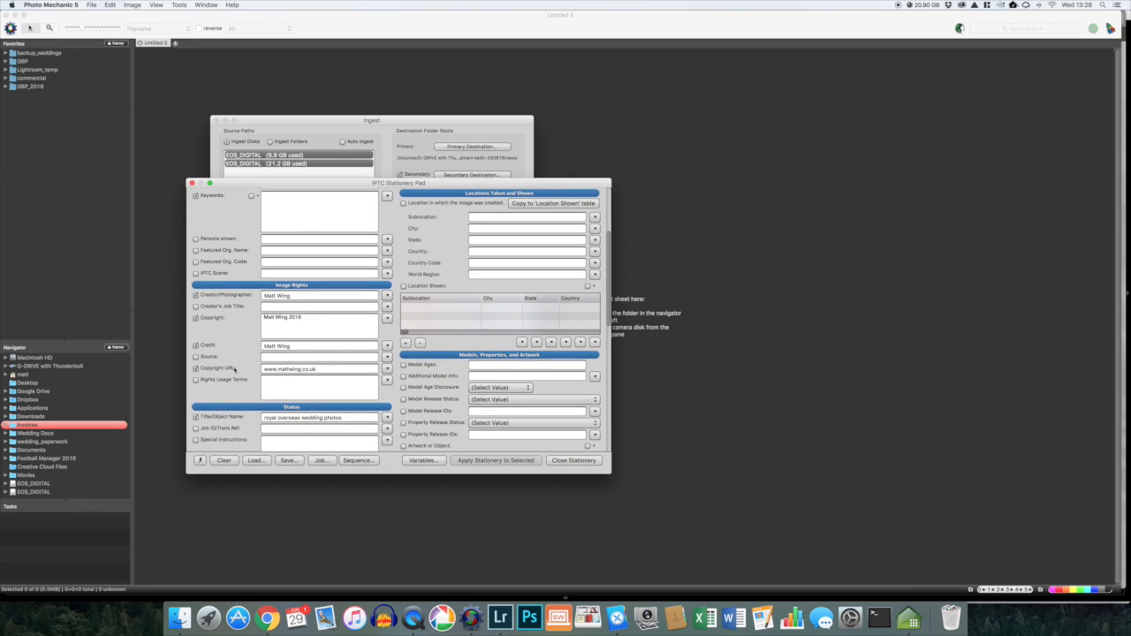
pyautogui.moveTo(342, 359); pyautogui.dragTo(263, 359)
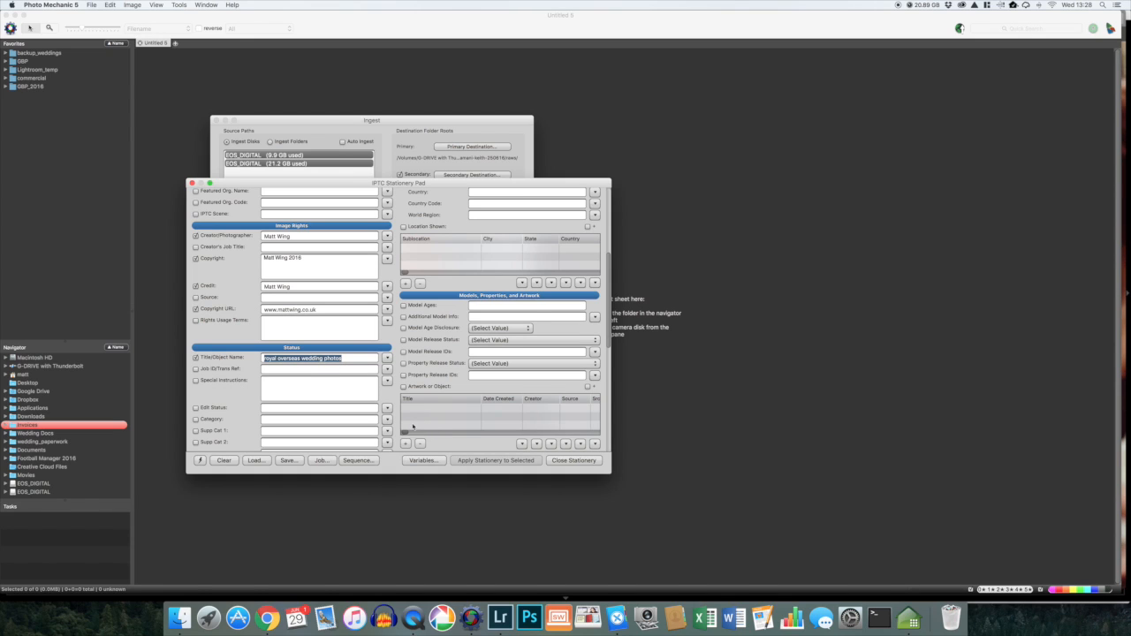
pyautogui.scroll(15, 481, 305)
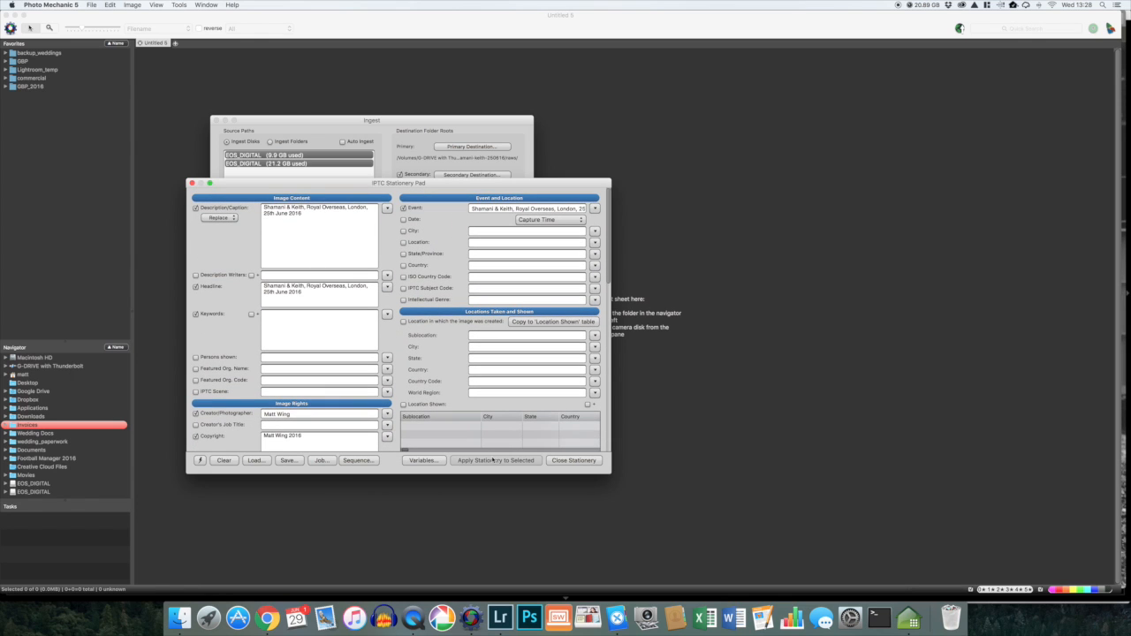
pyautogui.click(573, 460)
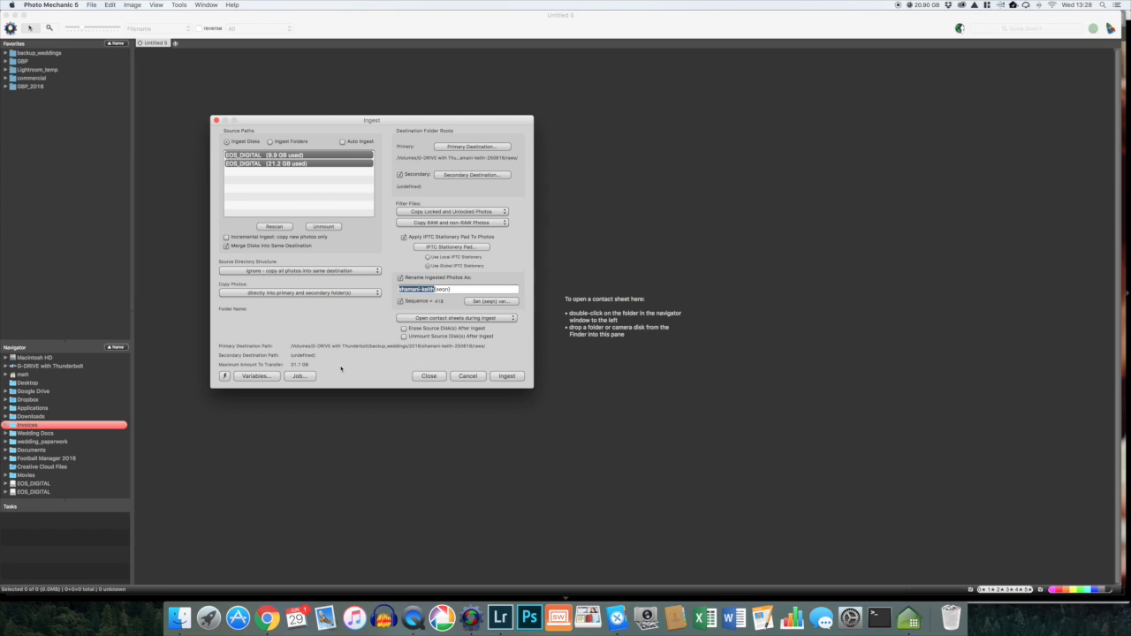
pyautogui.click(479, 376)
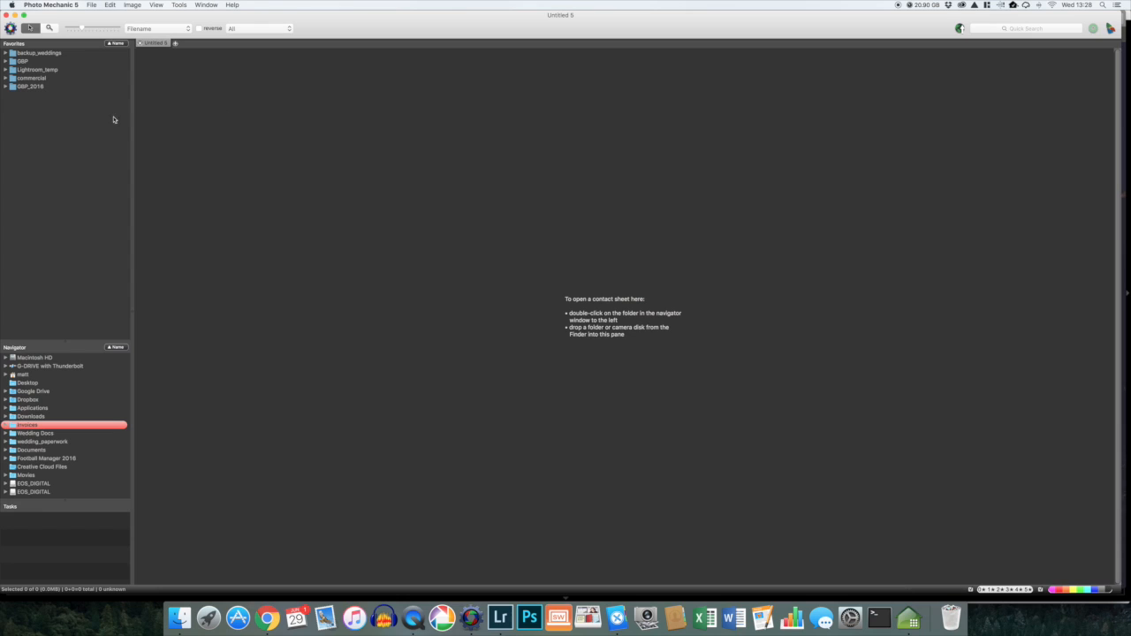
# Step: Open the raws folder of the wedding dated 250616 from backup_weddings, 2016, as a contact sheet
pyautogui.click(6, 54)
pyautogui.click(11, 79)
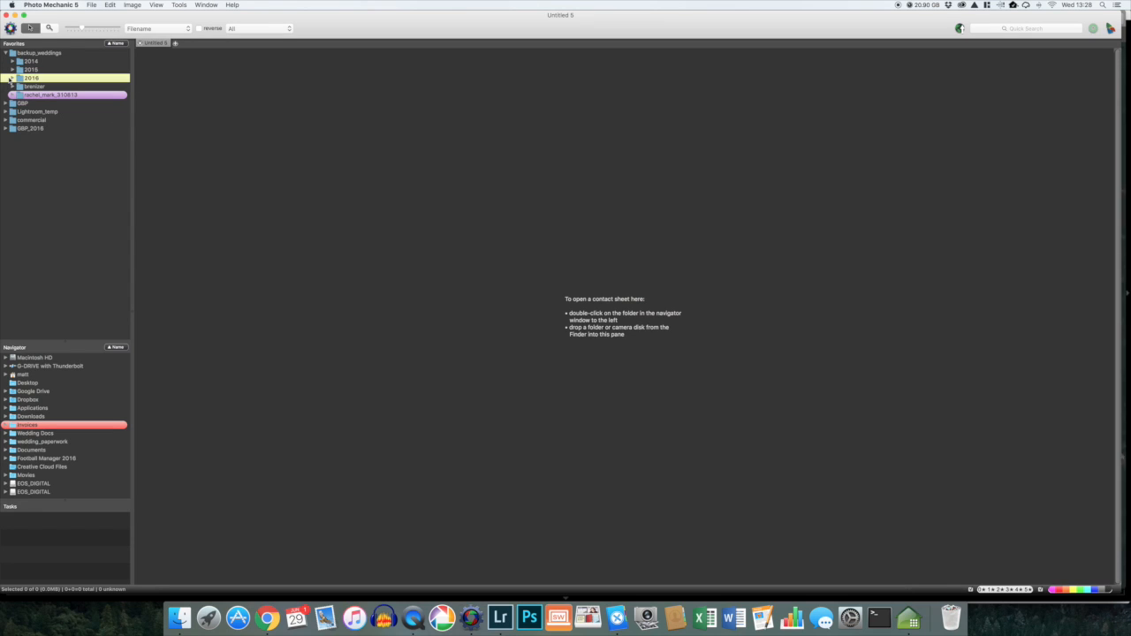
pyautogui.click(11, 79)
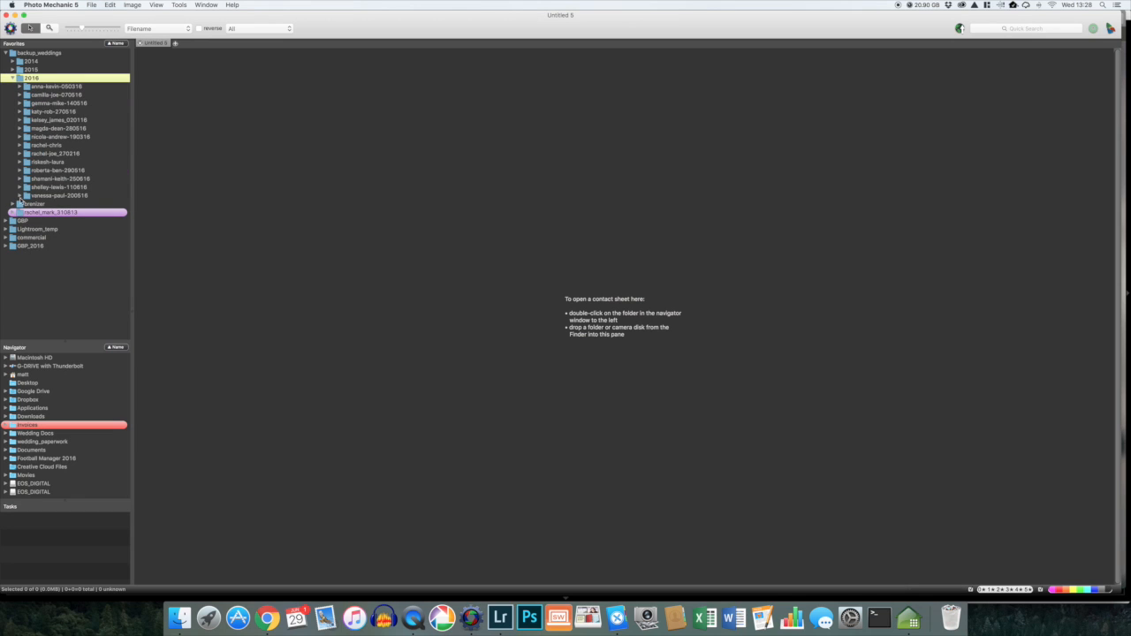
pyautogui.click(20, 180)
pyautogui.click(44, 186)
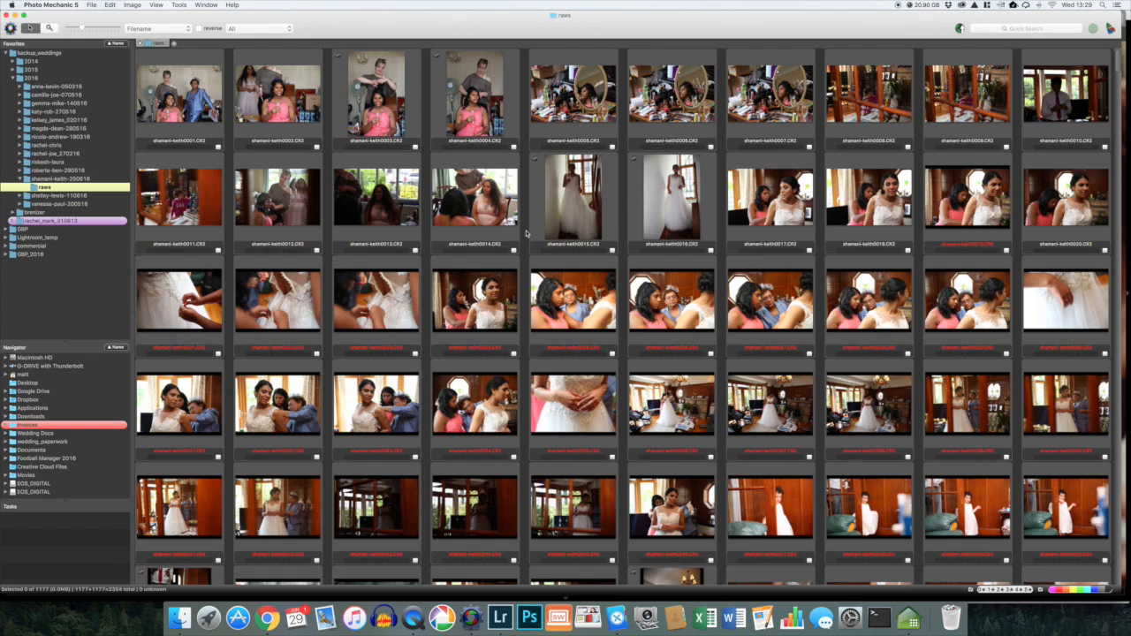
# Step: Sort the raws contact sheet by Capture Time and check the order of the thumbnails
pyautogui.scroll(-5, 530, 233)
pyautogui.scroll(5, 535, 235)
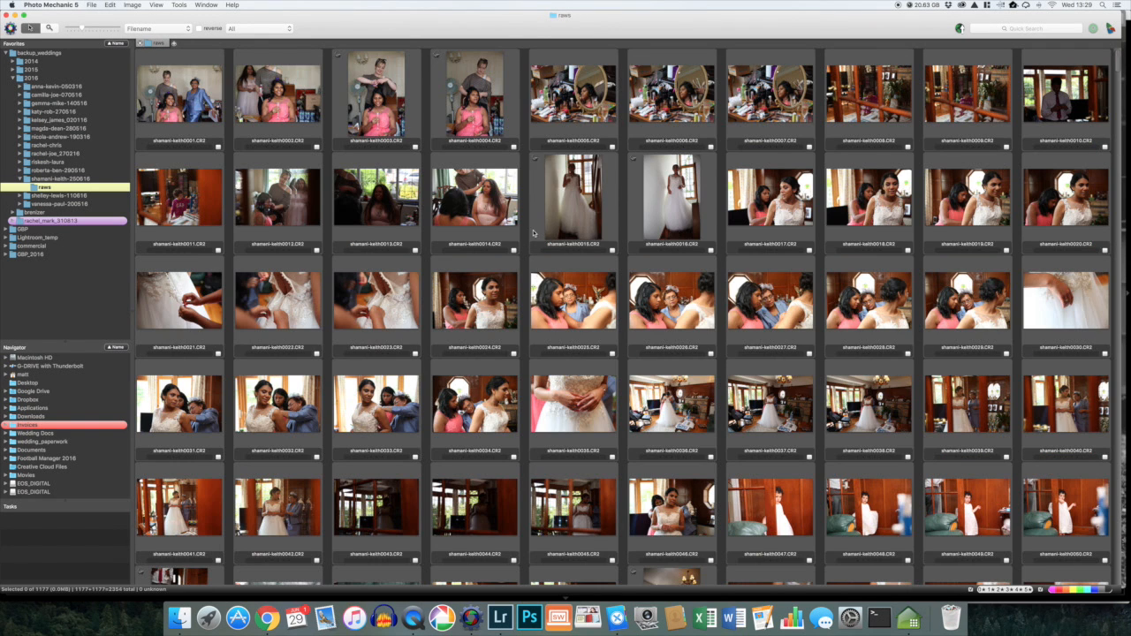
pyautogui.click(182, 29)
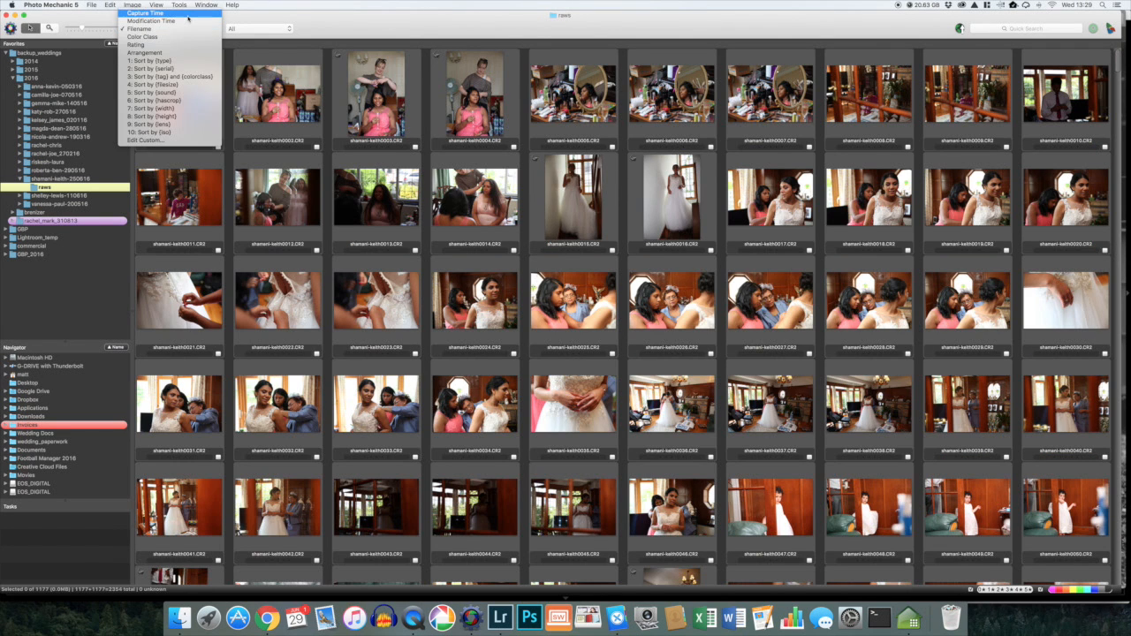
pyautogui.click(188, 14)
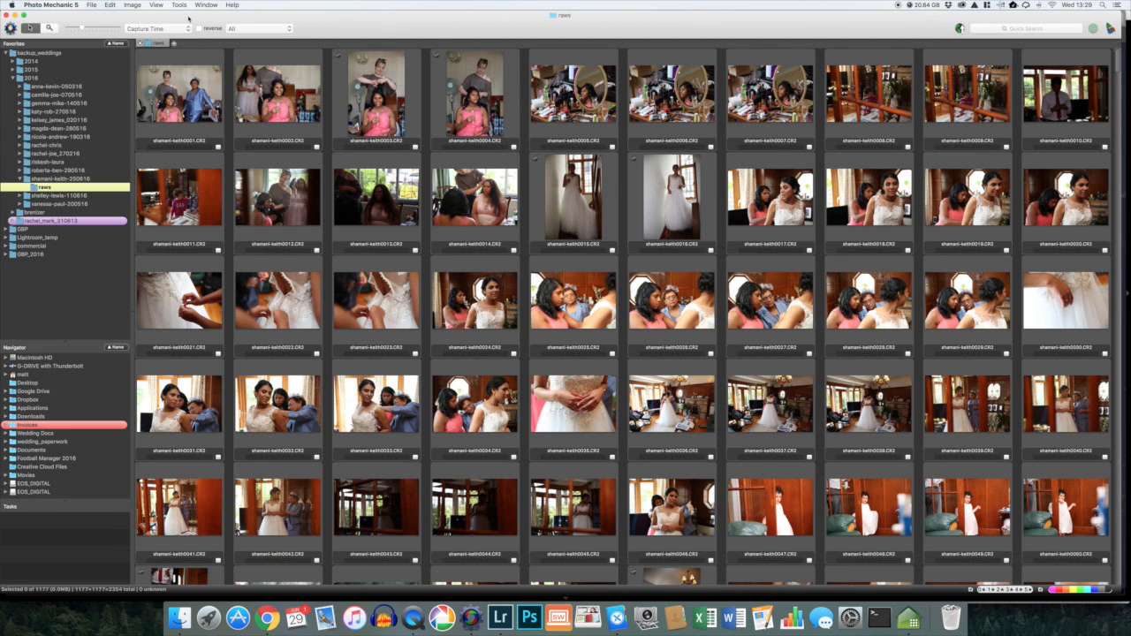
pyautogui.scroll(-10, 384, 161)
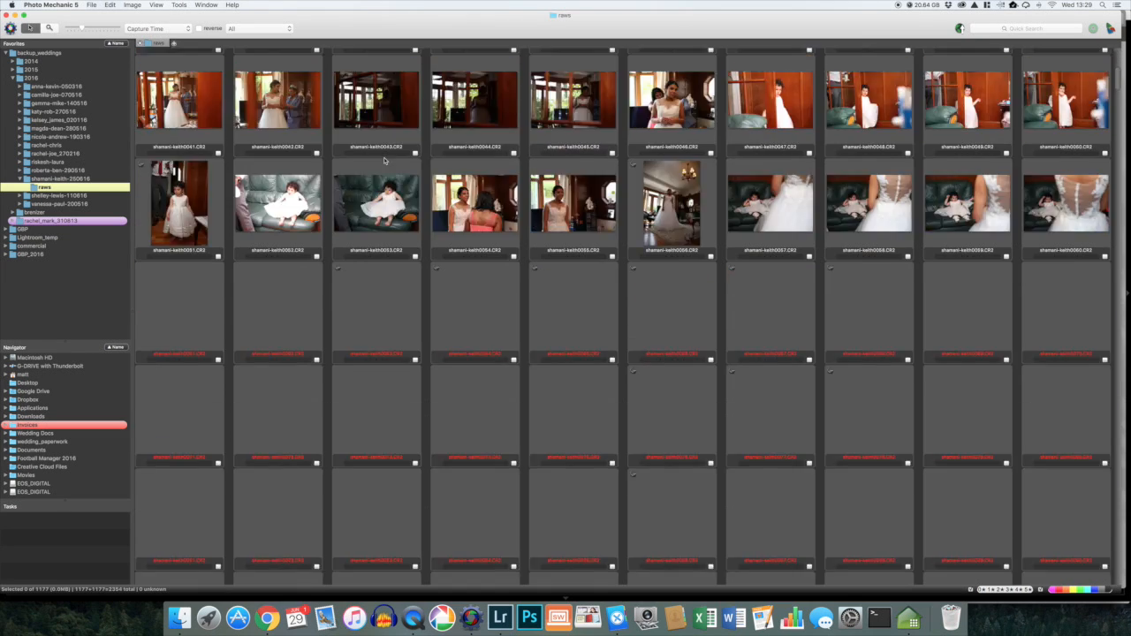
pyautogui.scroll(12, 384, 160)
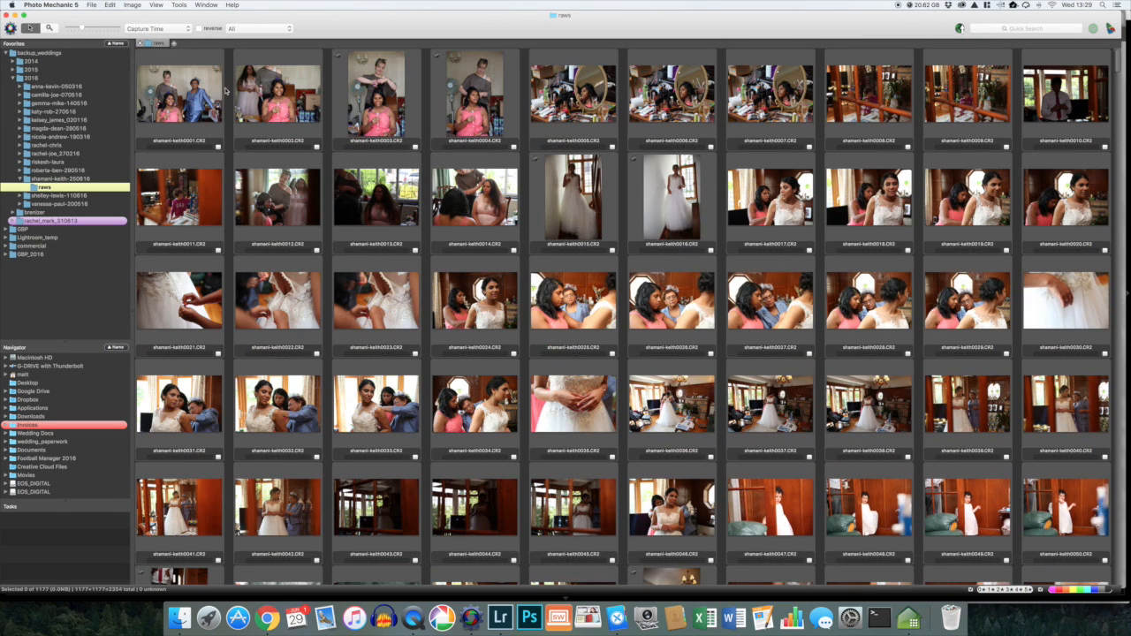
# Step: Browse the contact sheet from the first photo through the ceremony to the confetti shots, and select the photo numbered 0727
pyautogui.click(161, 97)
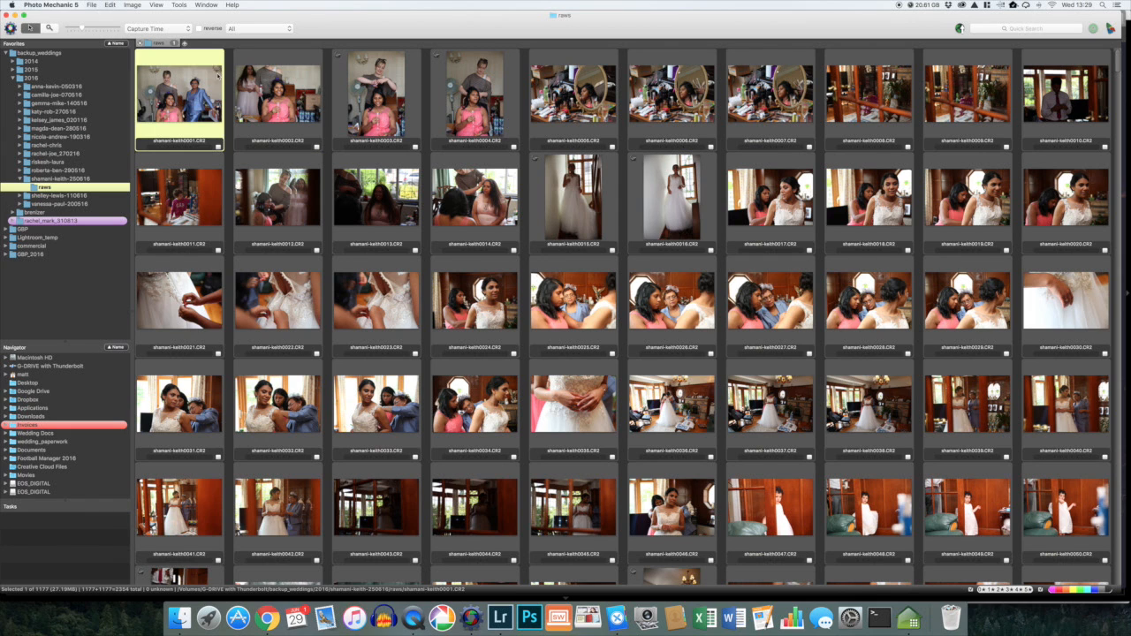
pyautogui.scroll(-10, 209, 99)
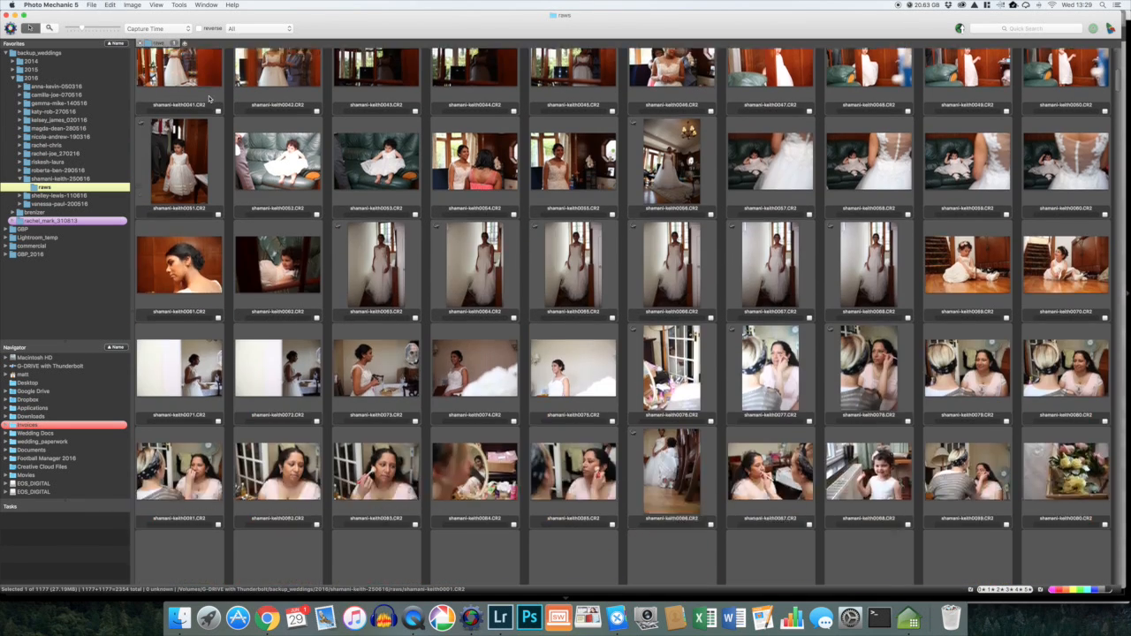
pyautogui.scroll(-20, 209, 99)
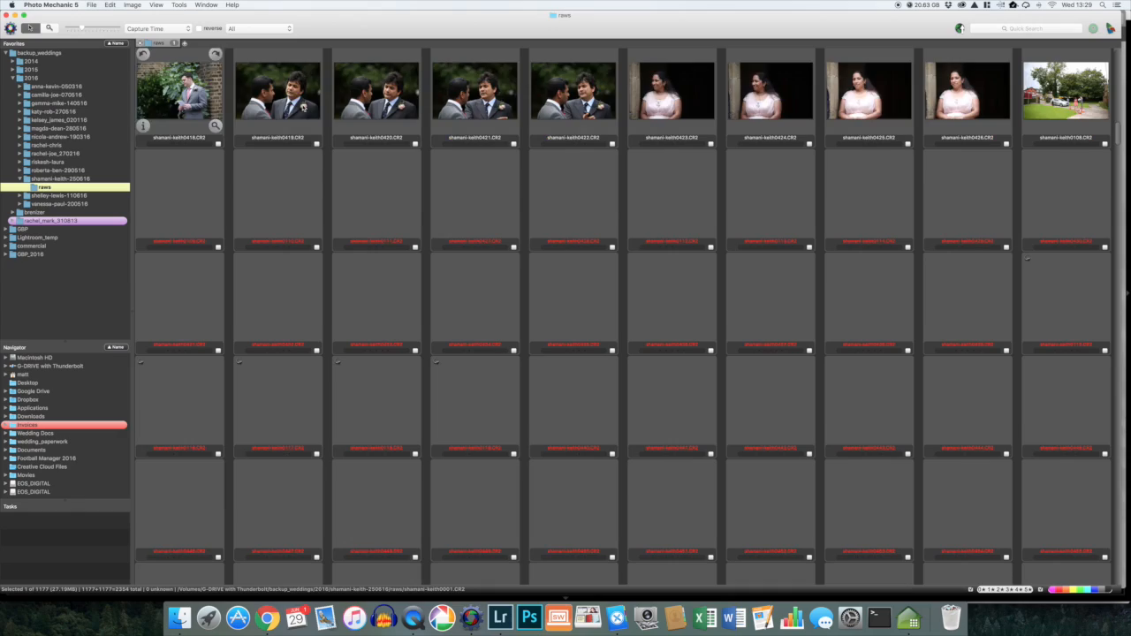
pyautogui.scroll(-15, 376, 190)
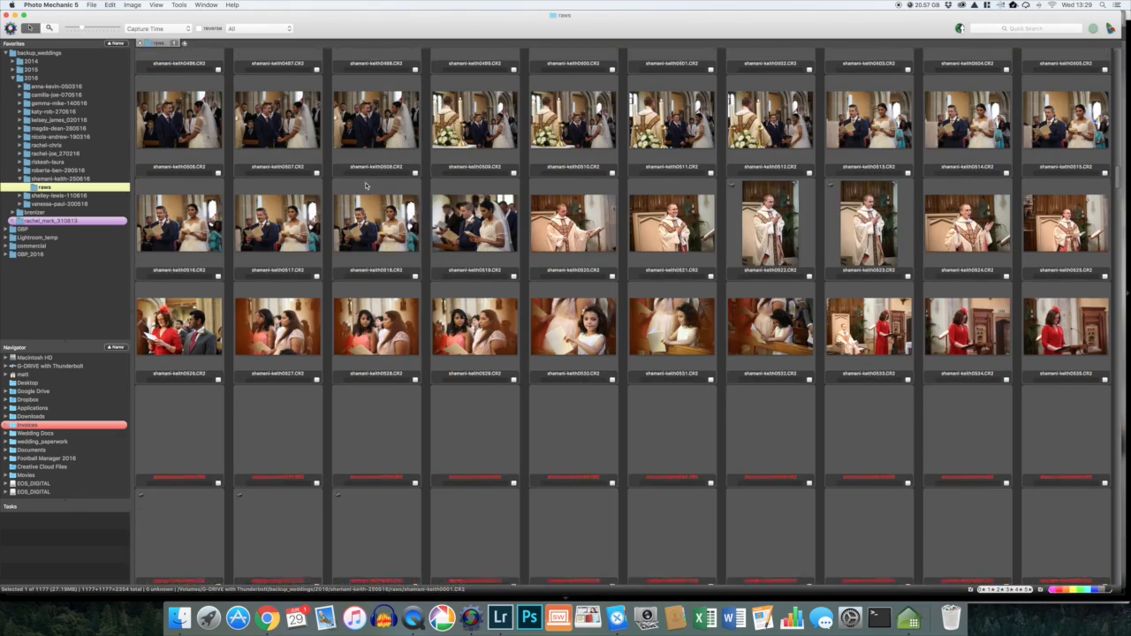
pyautogui.scroll(-15, 573, 266)
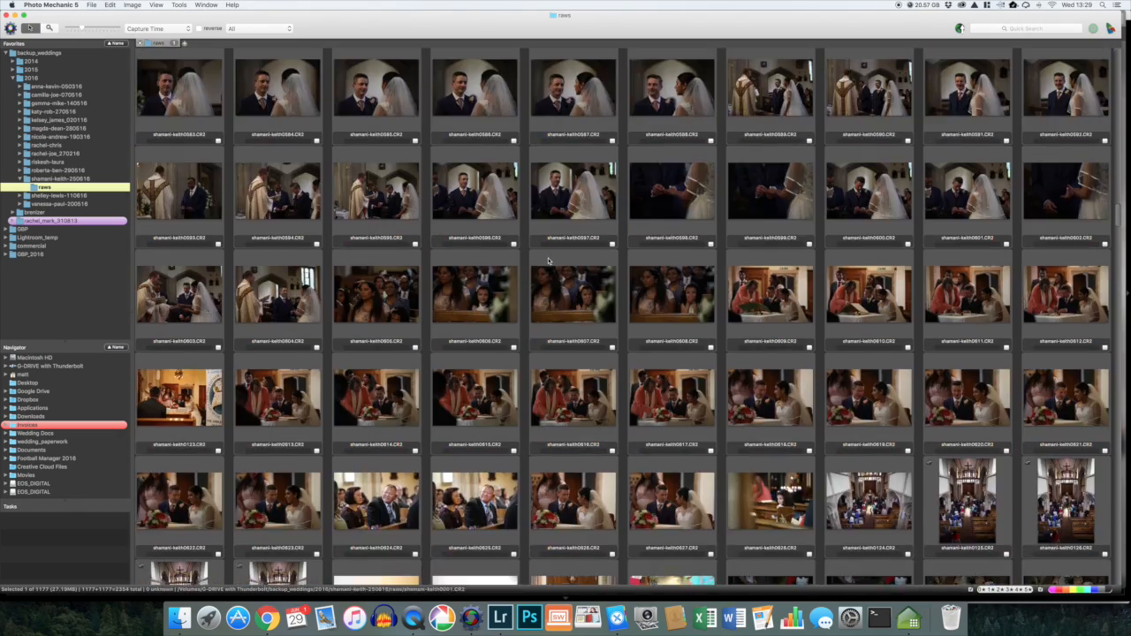
pyautogui.scroll(-12, 548, 261)
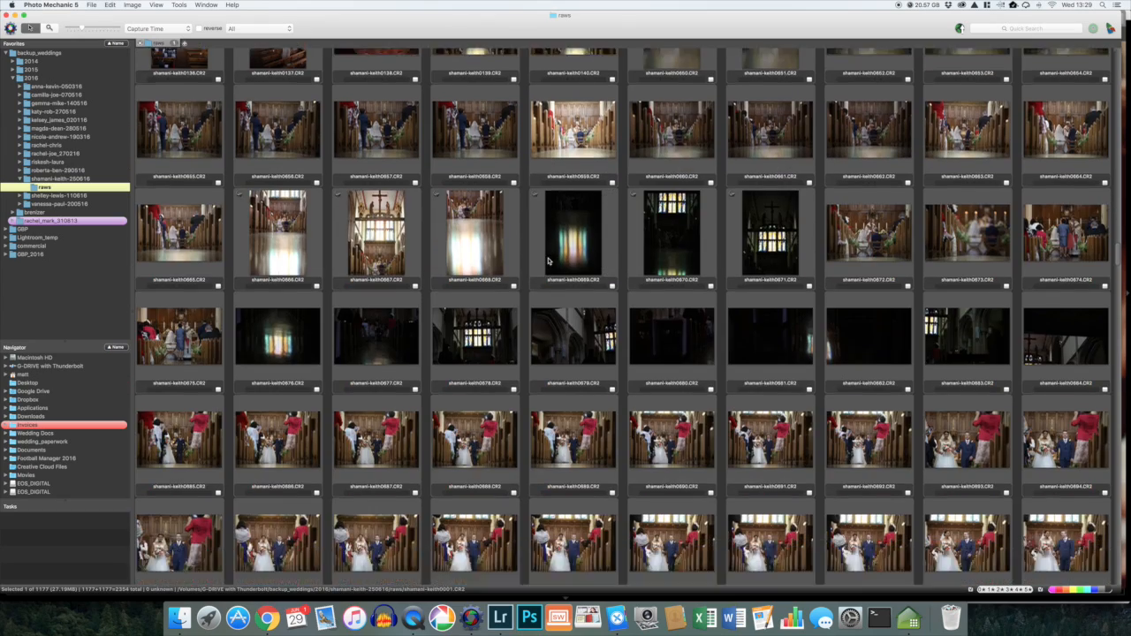
pyautogui.scroll(-3, 548, 260)
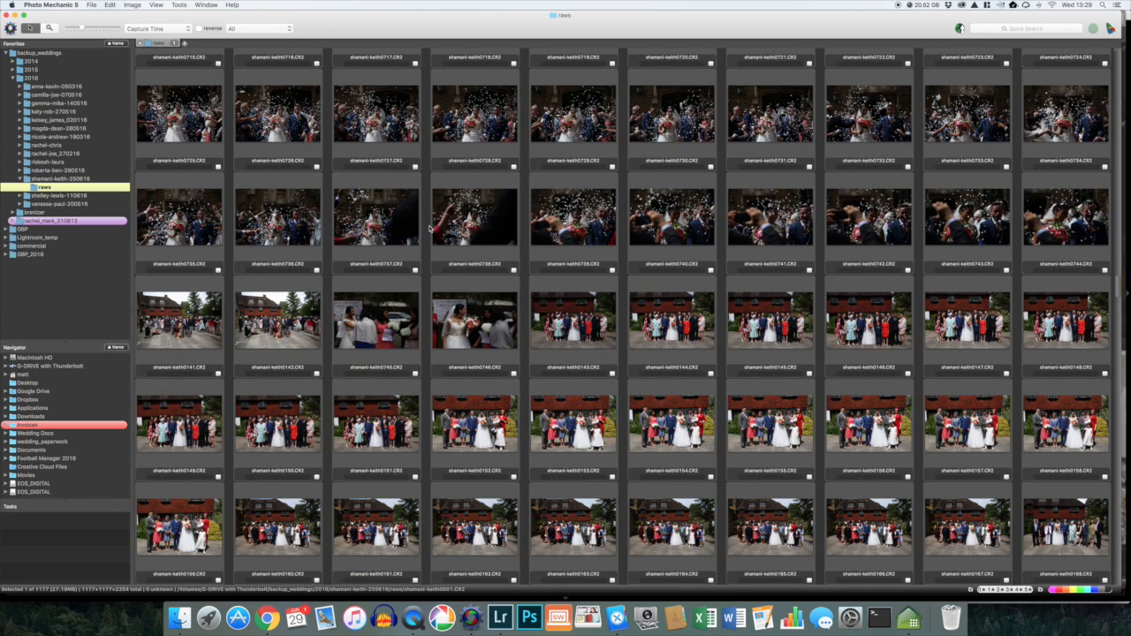
pyautogui.click(376, 113)
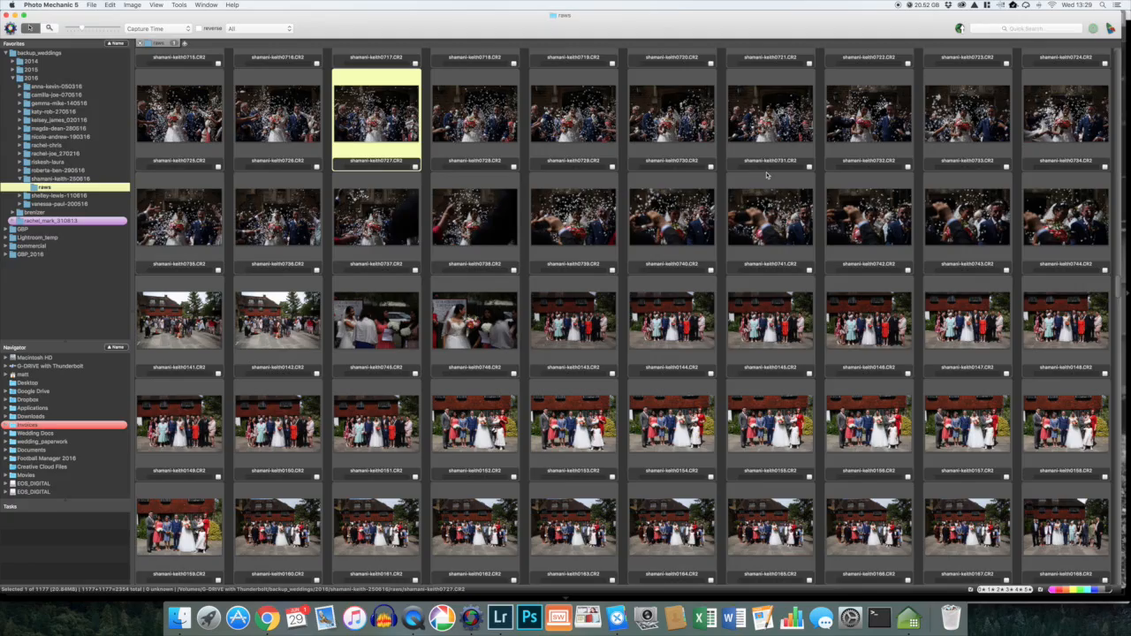
# Step: Preview the confetti shots at full size, compare photos 0723 to 0727, and return to the contact sheet
pyautogui.press('Return')
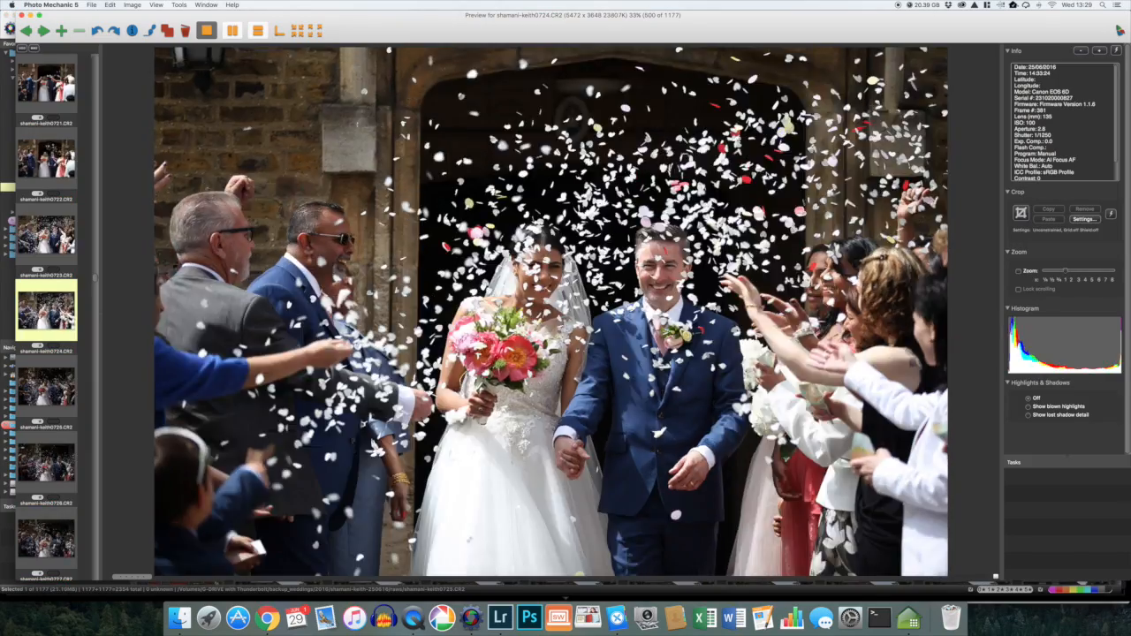
pyautogui.press('Left')
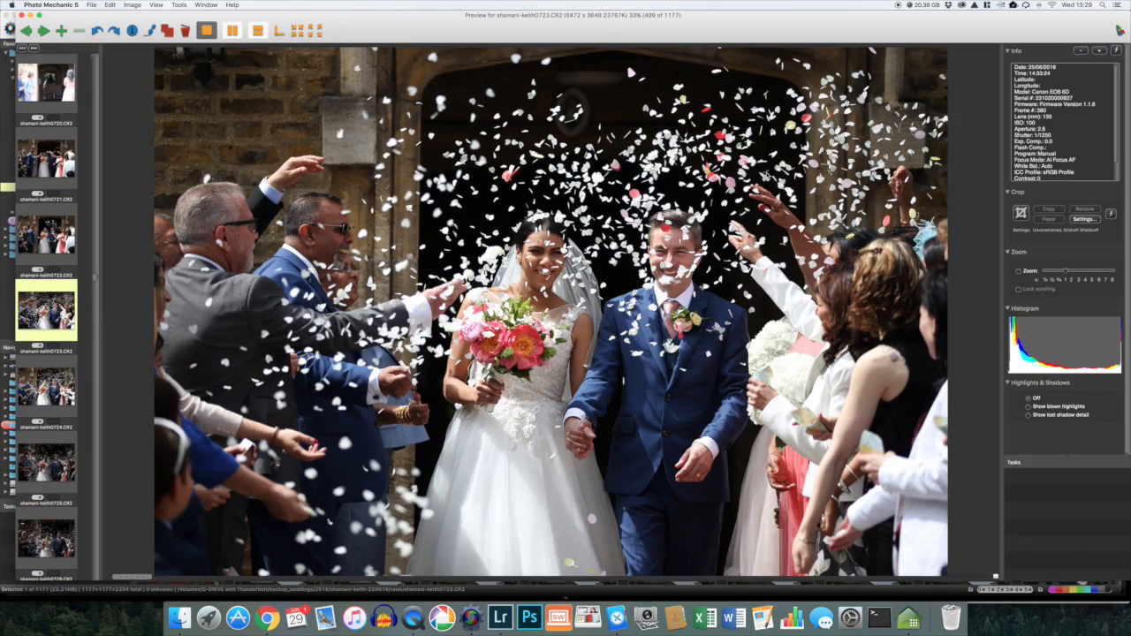
pyautogui.press('Right')
pyautogui.press('Right')
pyautogui.press('Right')
pyautogui.press('Right')
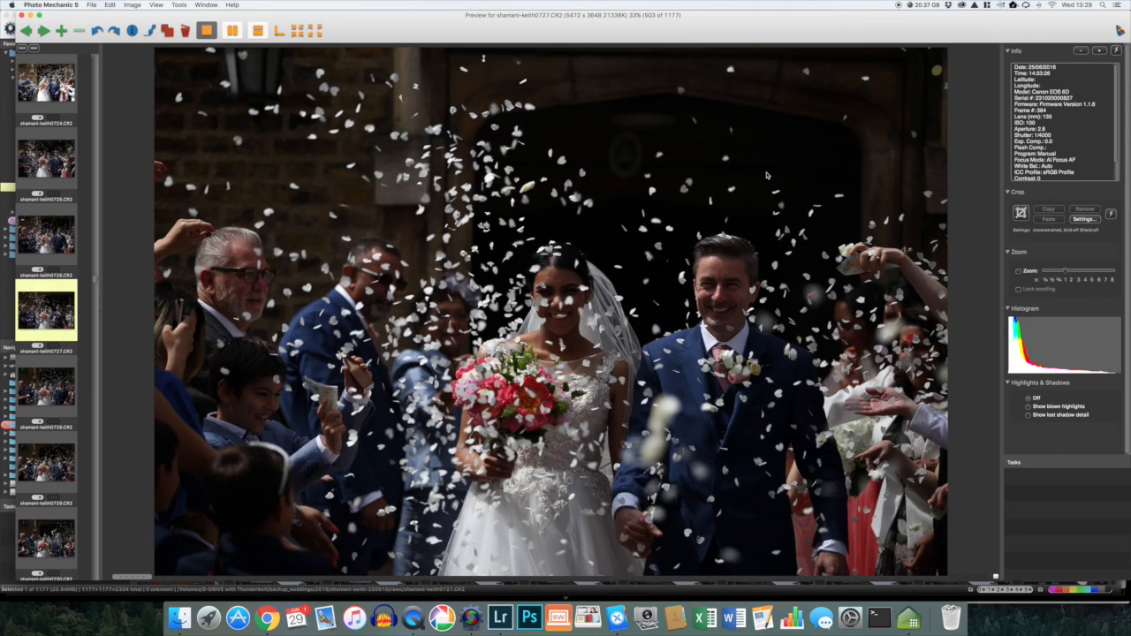
pyautogui.press('Escape')
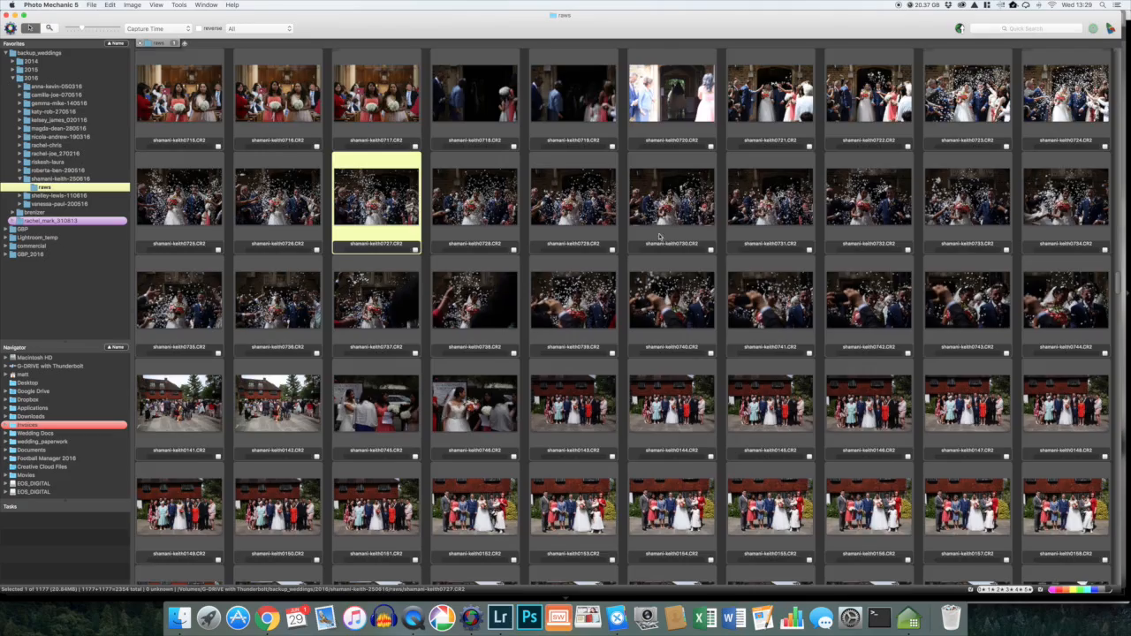
# Step: Return to the start of the contact sheet and select photo 0001
pyautogui.scroll(10, 670, 230)
pyautogui.scroll(20, 670, 230)
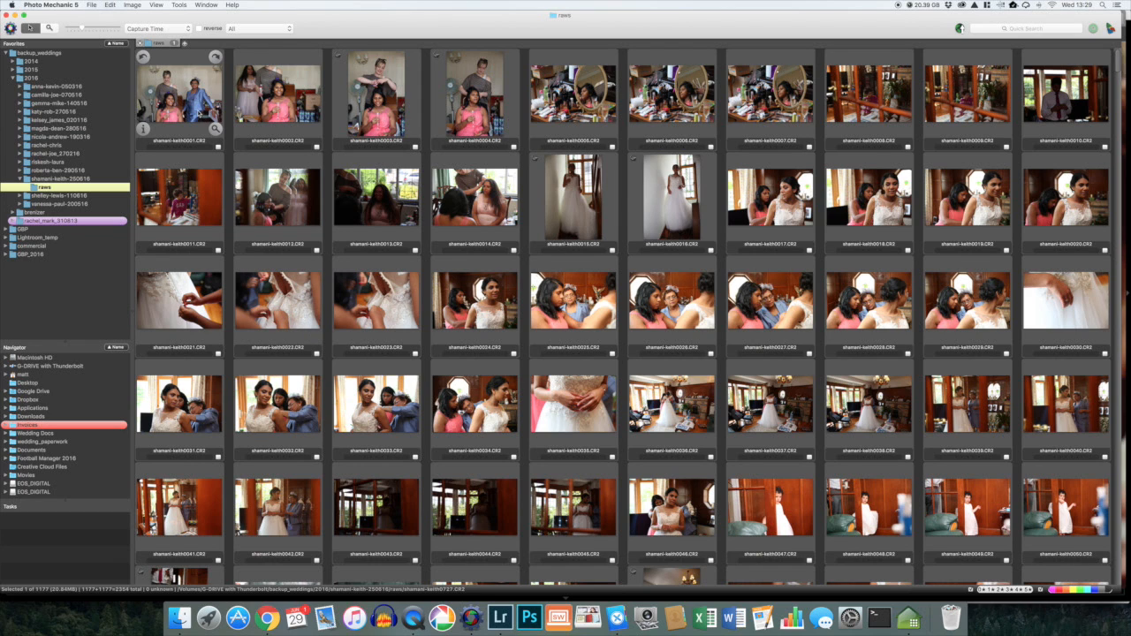
pyautogui.click(187, 128)
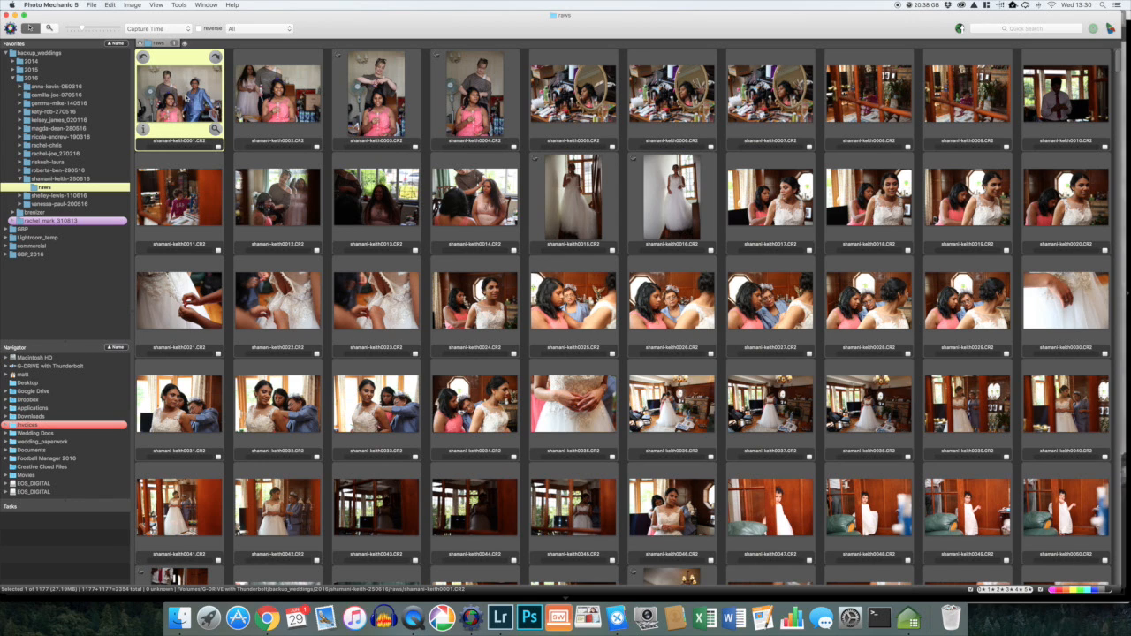
# Step: Browse the contact sheet from the bridal preparations to the cake and reception photos, and return to the groom's church portraits
pyautogui.scroll(-20, 239, 334)
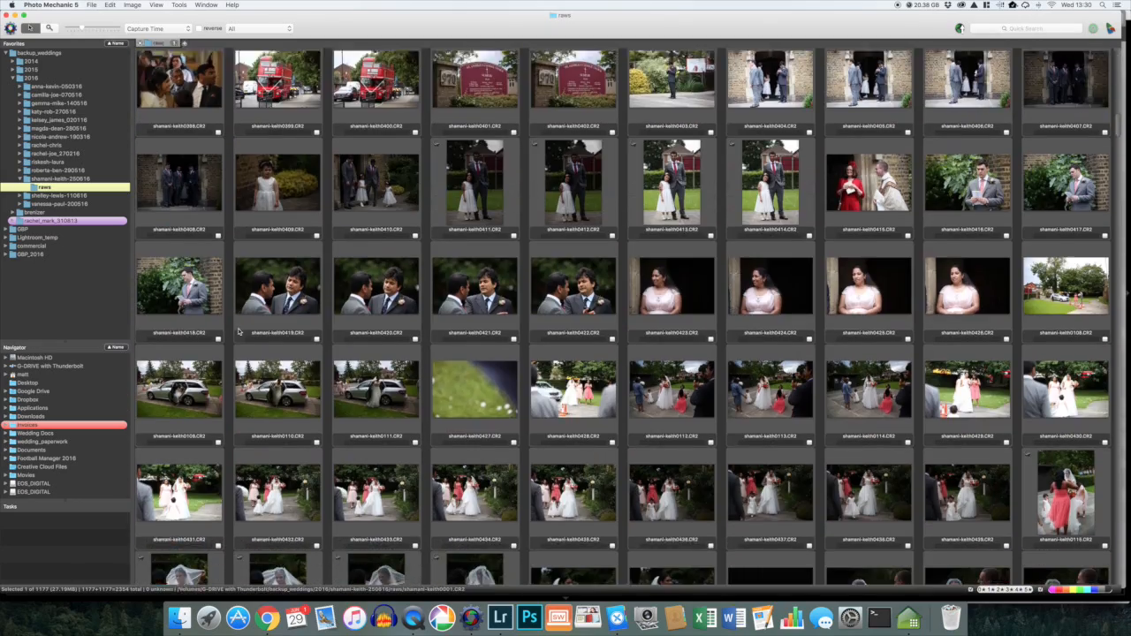
pyautogui.scroll(-10, 238, 334)
pyautogui.scroll(-20, 378, 400)
pyautogui.scroll(-20, 349, 386)
pyautogui.scroll(-15, 349, 387)
pyautogui.scroll(-10, 349, 386)
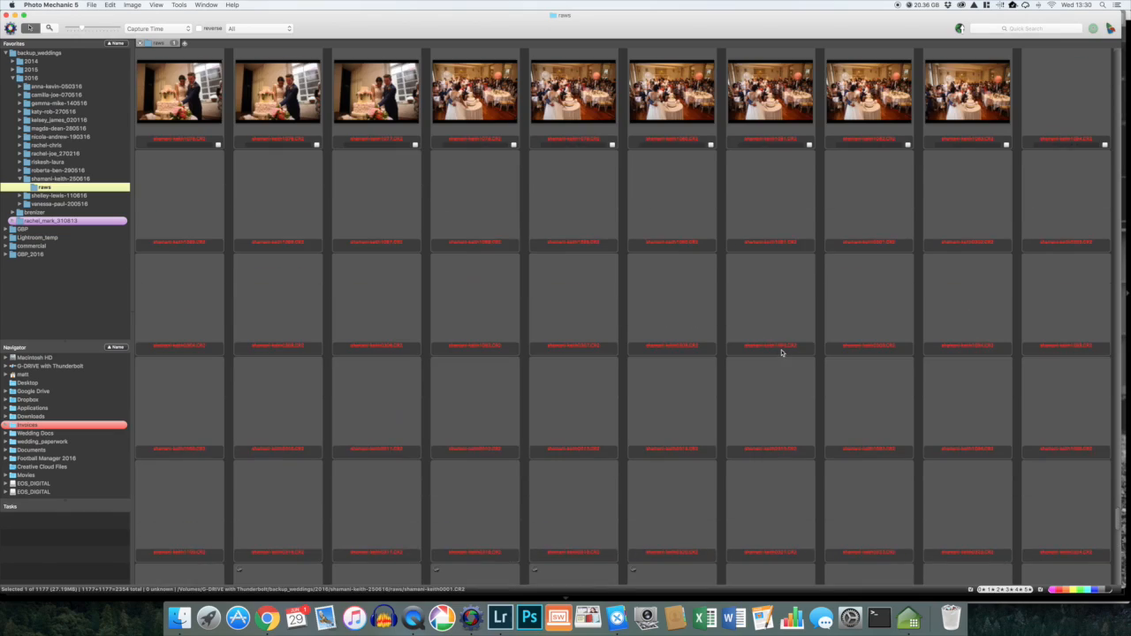
pyautogui.scroll(10, 457, 258)
pyautogui.scroll(10, 457, 258)
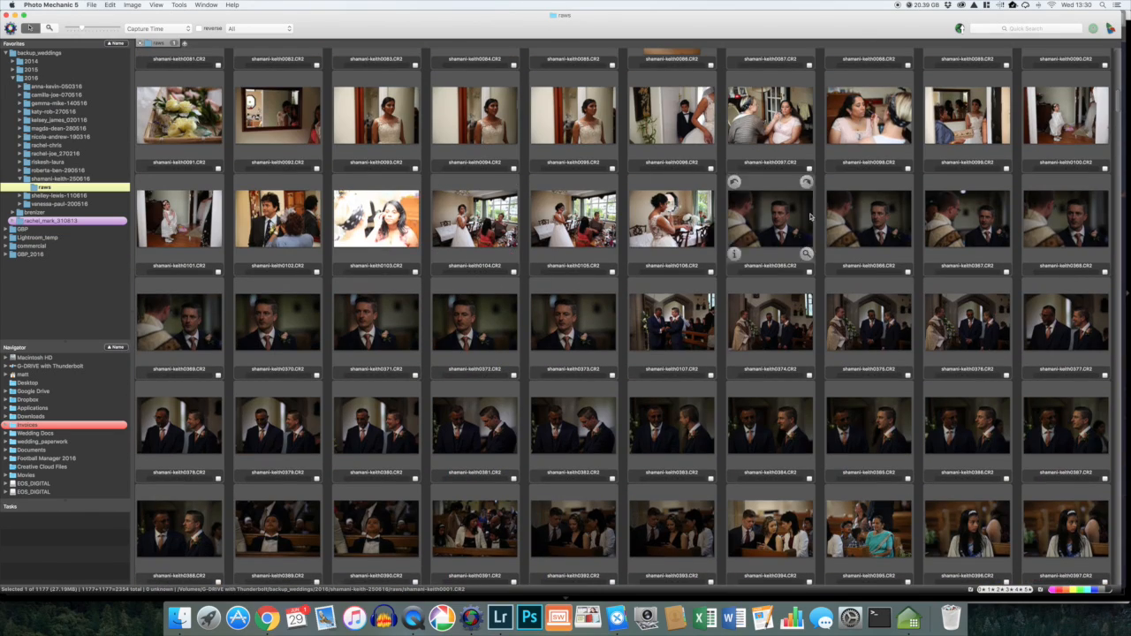
# Step: Open the groom and priest photo 0365 in the full-size preview and compare it with the frames up to 0369
pyautogui.doubleClick(756, 212)
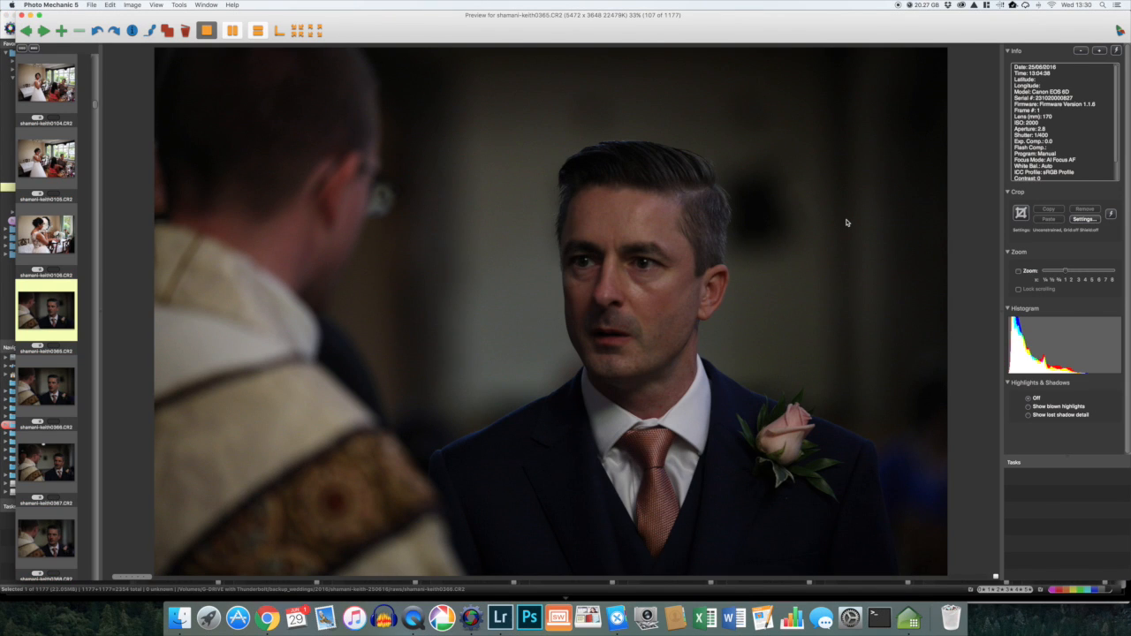
pyautogui.press('Right')
pyautogui.press('Right')
pyautogui.press('Right')
pyautogui.press('Right')
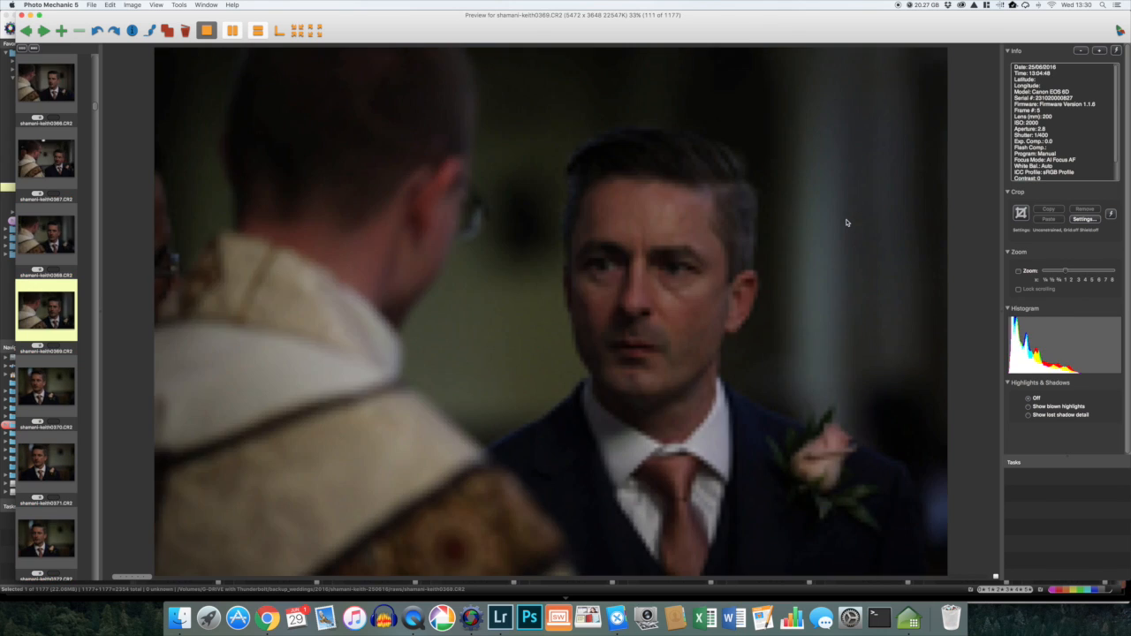
pyautogui.press('Left')
pyautogui.press('Left')
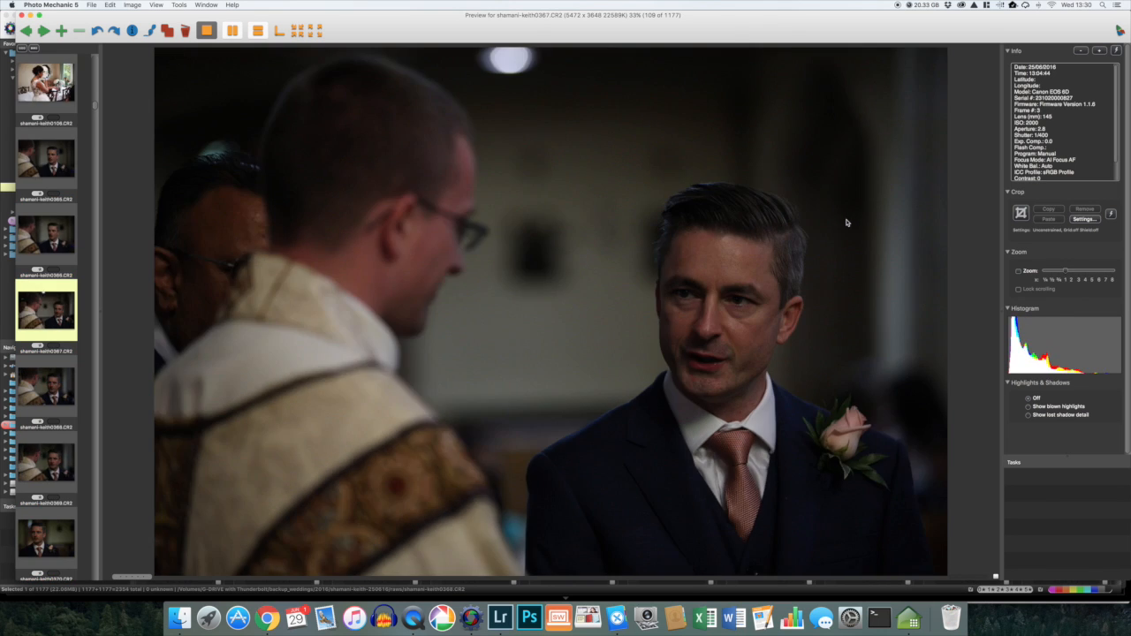
# Step: Step through the groom's church portraits in the preview up to photo 0373
pyautogui.press('Right')
pyautogui.press('Right')
pyautogui.press('Right')
pyautogui.press('Right')
pyautogui.press('Right')
pyautogui.press('Right')
pyautogui.press('Right')
pyautogui.press('Right')
pyautogui.press('Right')
pyautogui.press('Right')
pyautogui.press('Right')
pyautogui.press('Right')
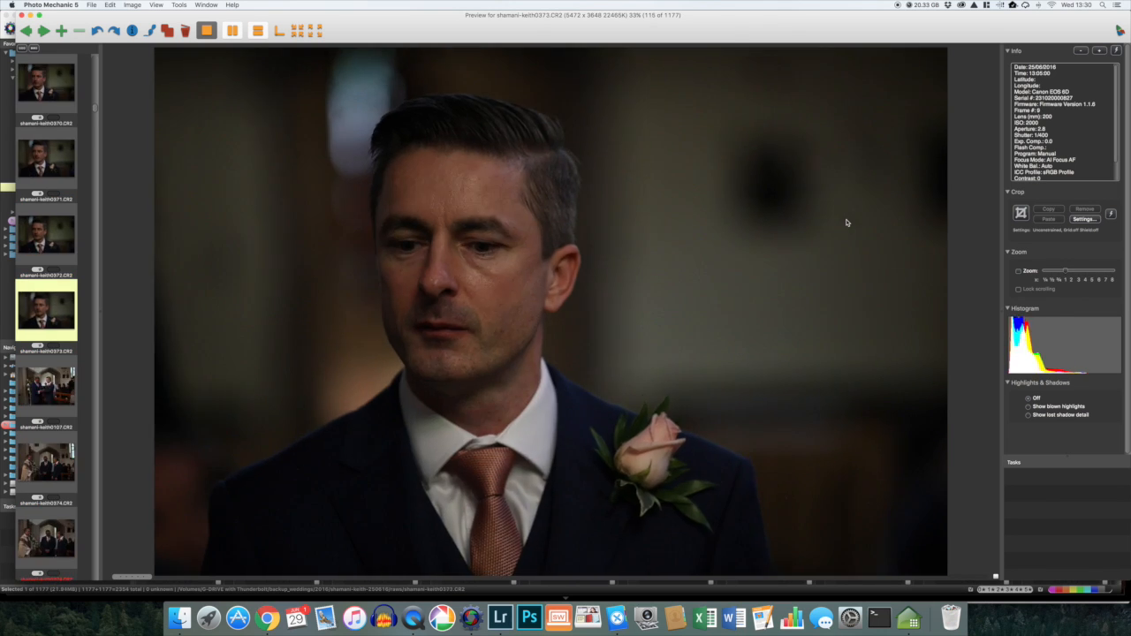
# Step: Compare the frames of the groom with the man in glasses and tag photo 0380
pyautogui.press('Right')
pyautogui.press('Right')
pyautogui.press('Left')
pyautogui.press('Right')
pyautogui.press('Right')
pyautogui.press('Left')
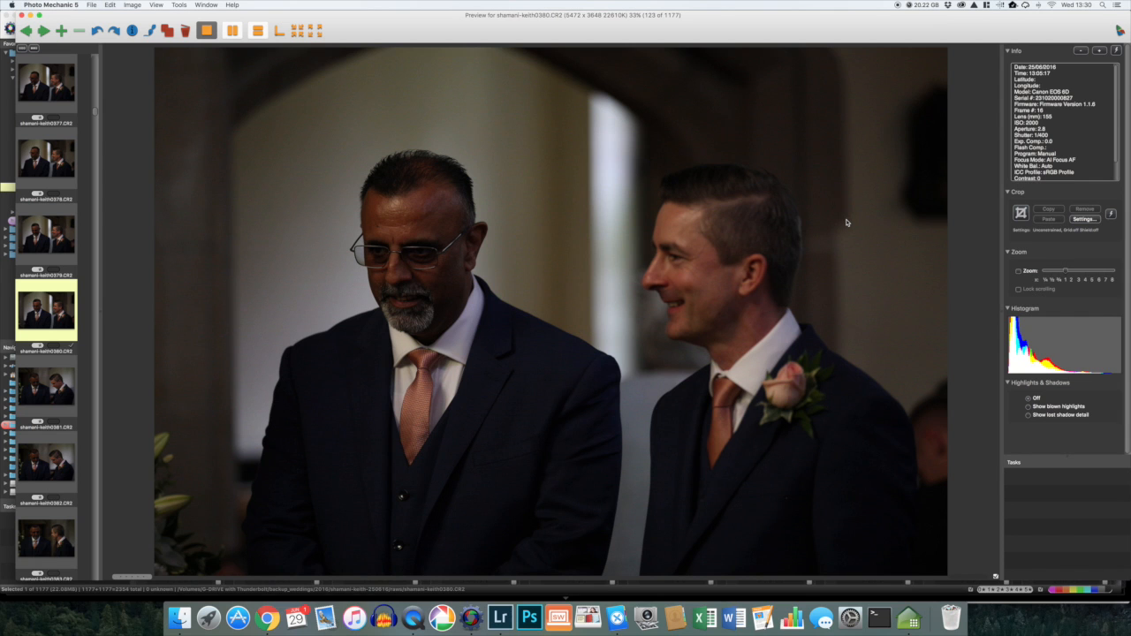
# Step: Continue through the church photos, tagging photo 0387 of the groom and photo 0390 of the boy in the bow tie
pyautogui.press('Right')
pyautogui.press('Right')
pyautogui.press('Right')
pyautogui.press('Right')
pyautogui.press('Right')
pyautogui.press('Right')
pyautogui.press('Right')
pyautogui.press('Right')
pyautogui.press('Right')
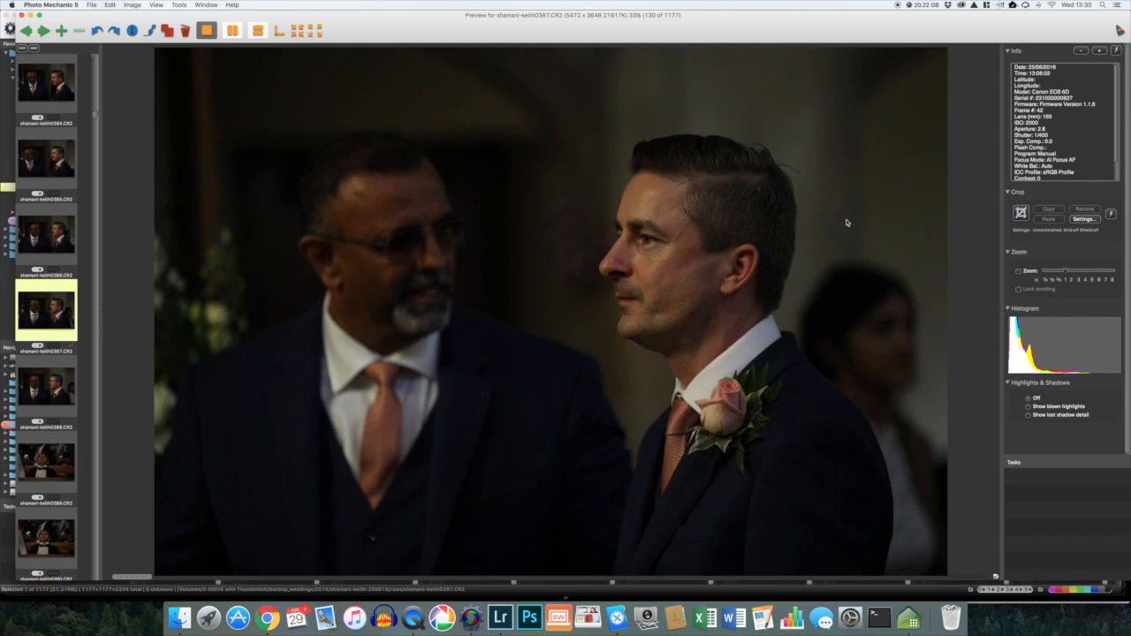
pyautogui.press('Right')
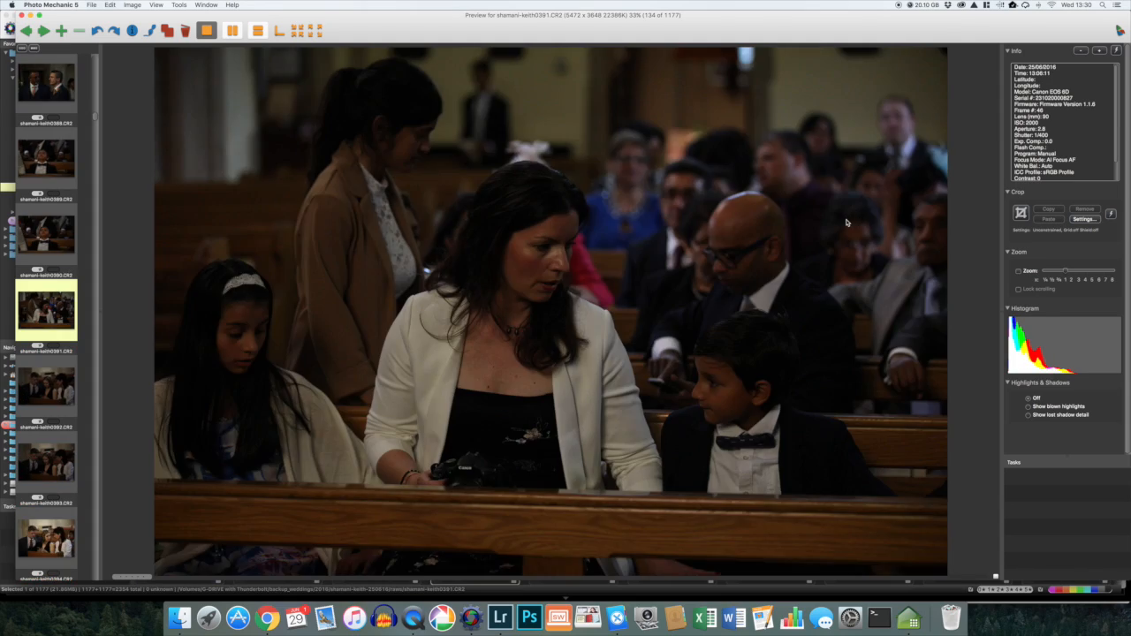
# Step: Step through the photos of the guests in the pews up to the girl's portrait, photo 0396
pyautogui.press('Right')
pyautogui.press('Right')
pyautogui.press('Right')
pyautogui.press('Right')
pyautogui.press('Right')
pyautogui.press('Right')
pyautogui.press('Right')
pyautogui.press('Right')
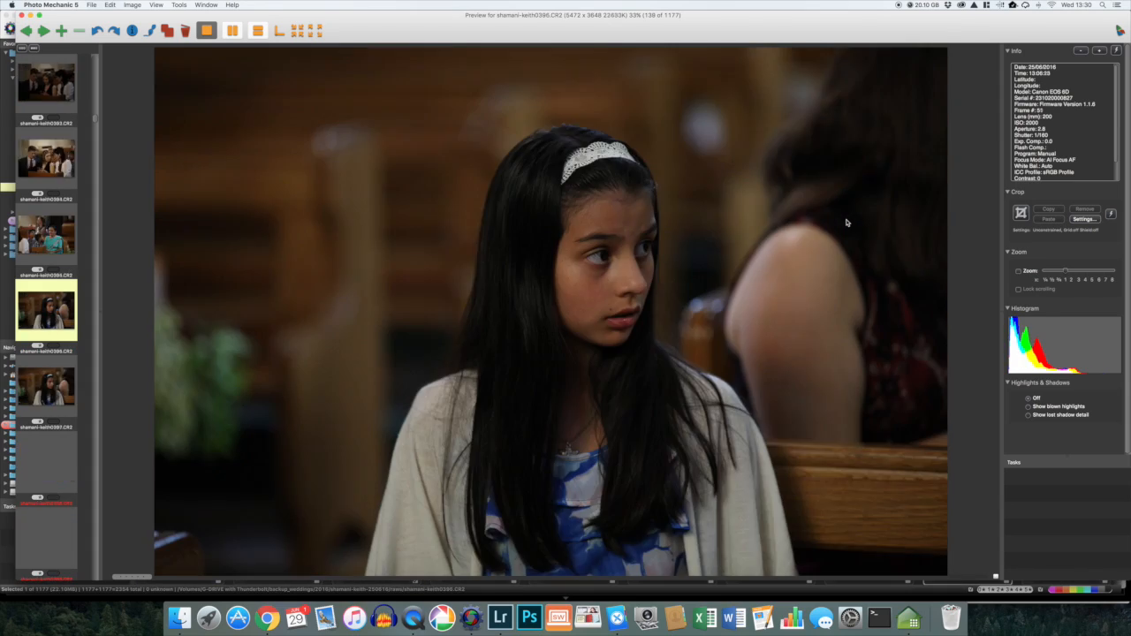
# Step: Tag the red bus photo 0400, the church sign photo 0402 and the garden photo 0403
pyautogui.press('Right')
pyautogui.press('Right')
pyautogui.press('Right')
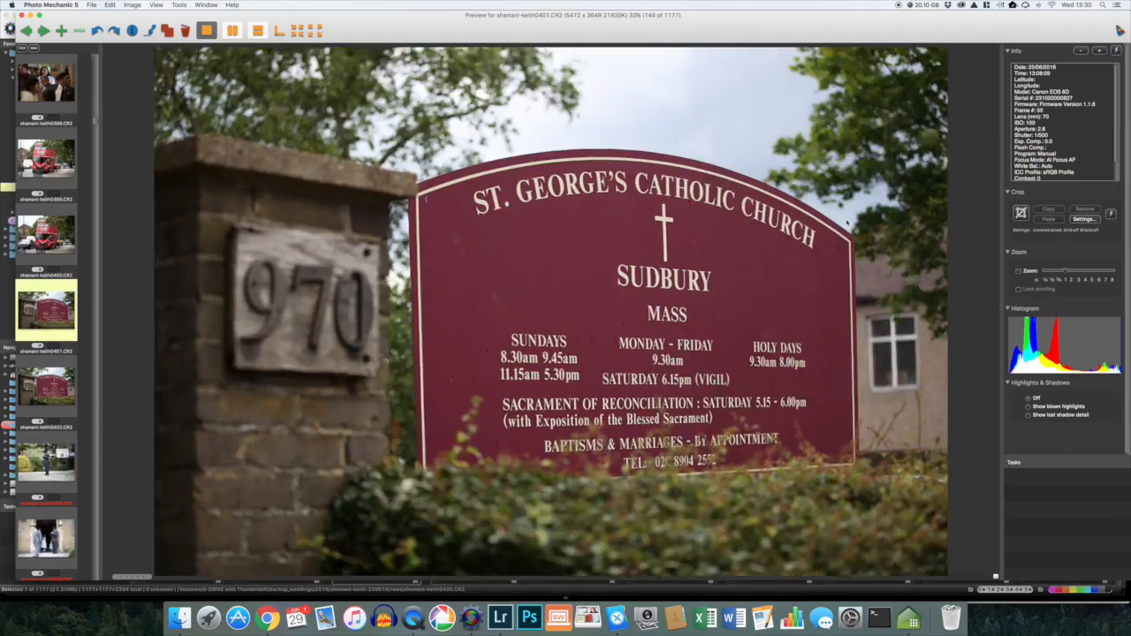
pyautogui.press('Right')
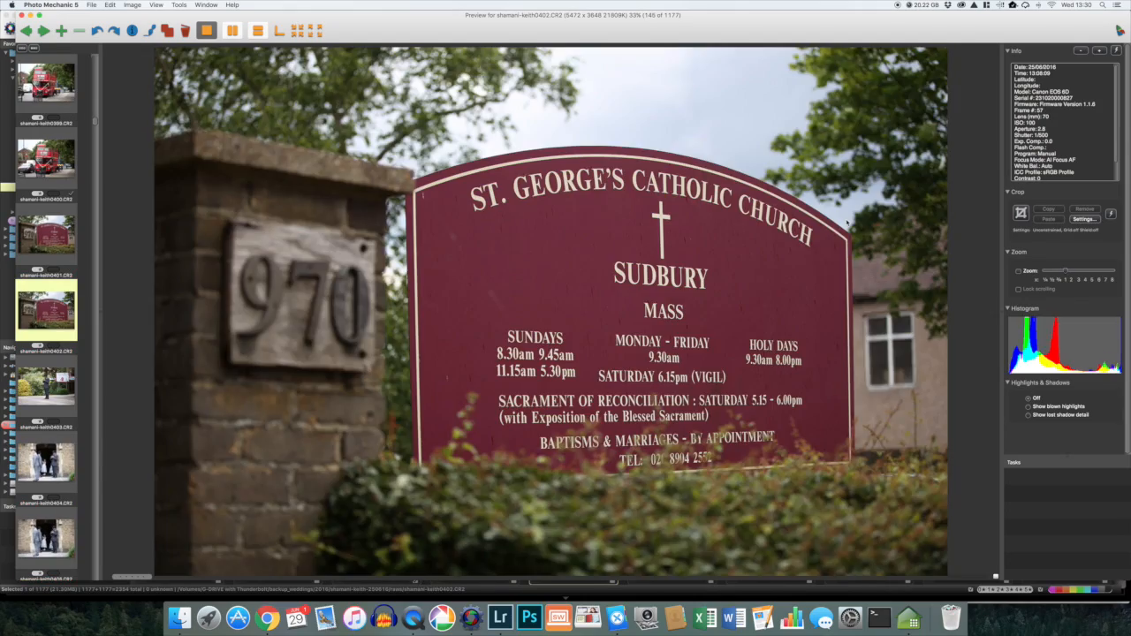
pyautogui.press('Right')
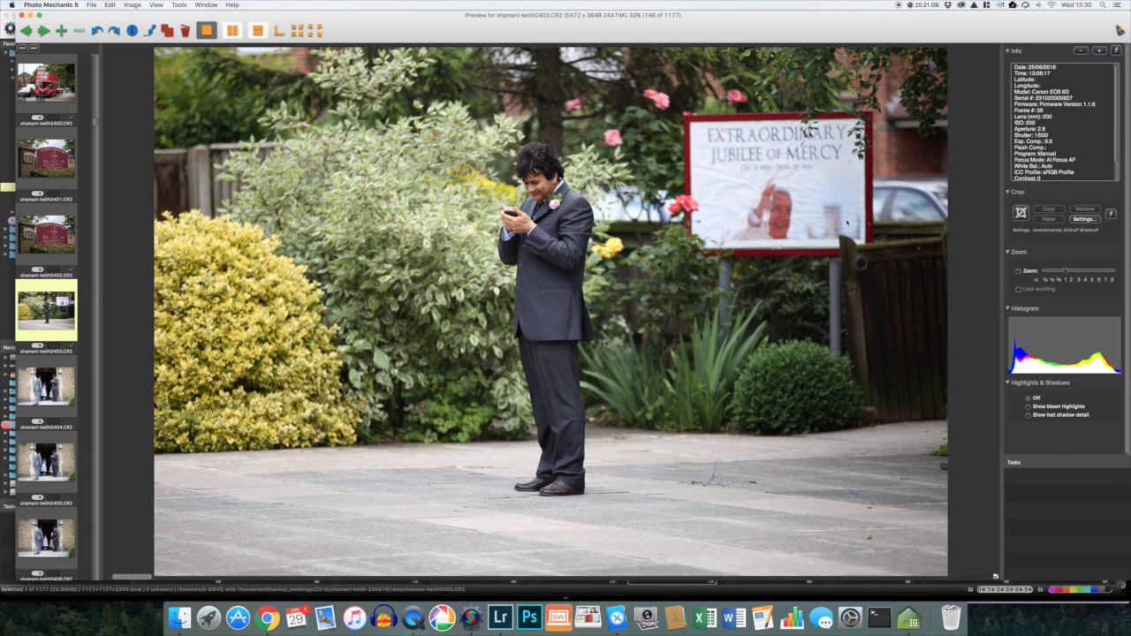
# Step: Step through the photos of the men and children at the church doorway up to photo 0406
pyautogui.press('Right')
pyautogui.press('Right')
pyautogui.press('Right')
pyautogui.press('Right')
pyautogui.press('Right')
pyautogui.press('Right')
pyautogui.press('Right')
pyautogui.press('Right')
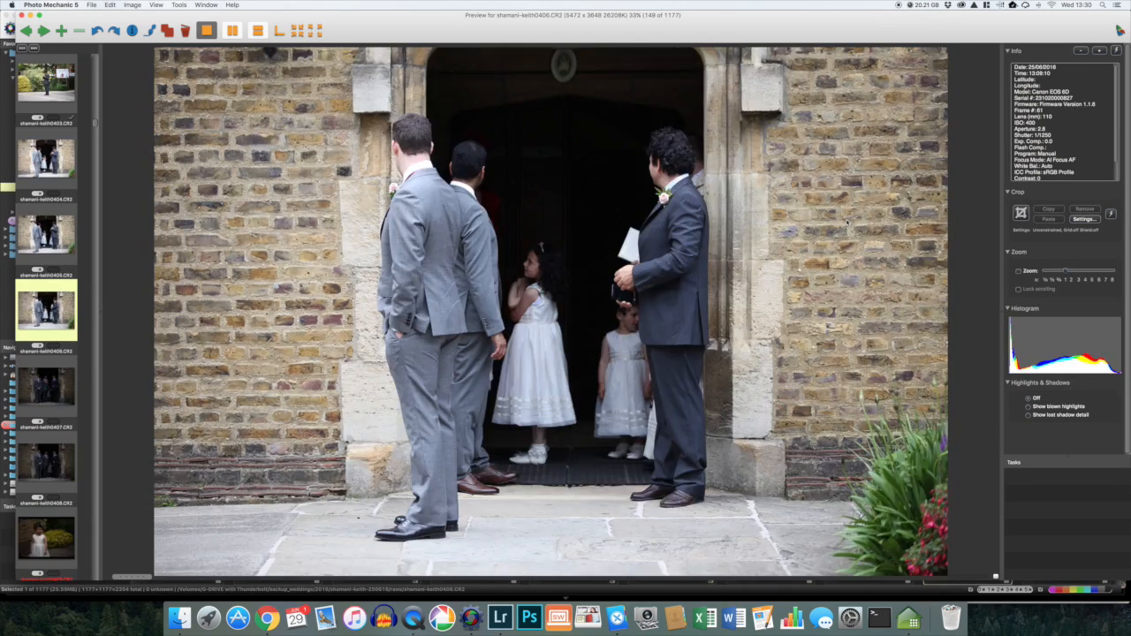
# Step: Compare the portraits of the man with the young girl, tag photo 0413, and close the preview
pyautogui.press('Right')
pyautogui.press('Right')
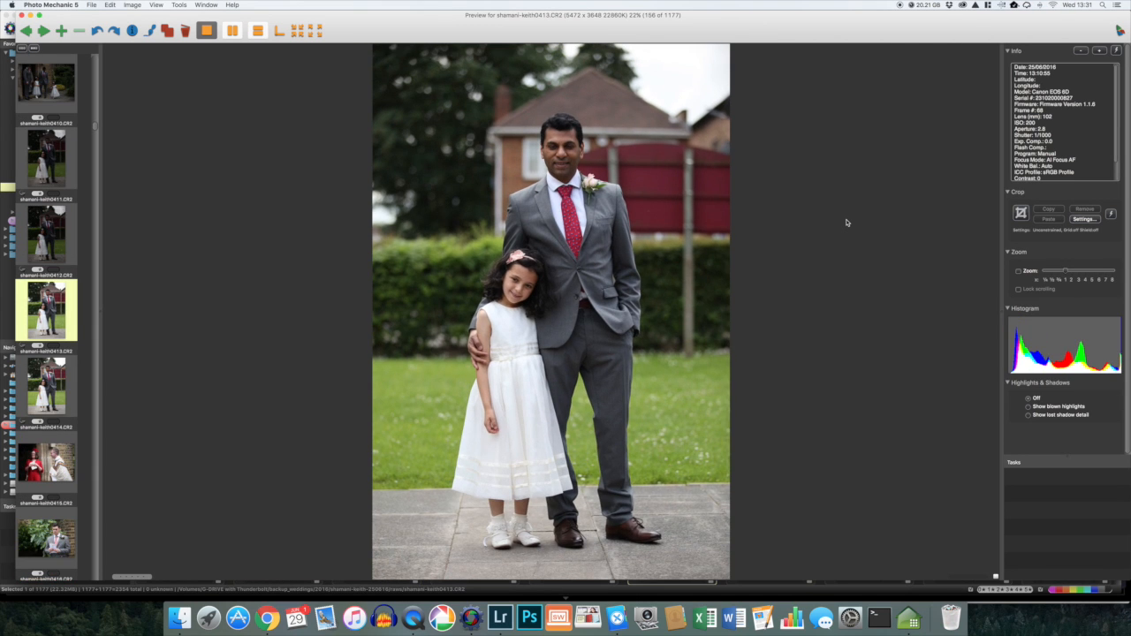
pyautogui.press('Right')
pyautogui.press('Right')
pyautogui.press('Left')
pyautogui.press('Left')
pyautogui.click(15, 17)
# Step: Filter the contact sheet to show only Tagged photos
pyautogui.click(263, 29)
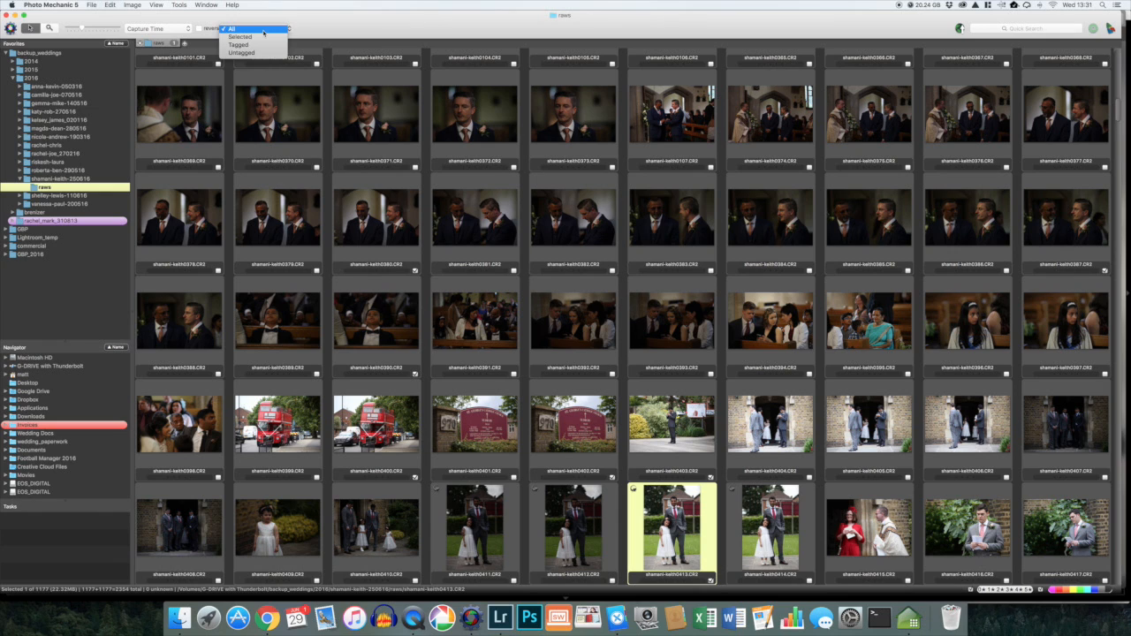
pyautogui.click(383, 25)
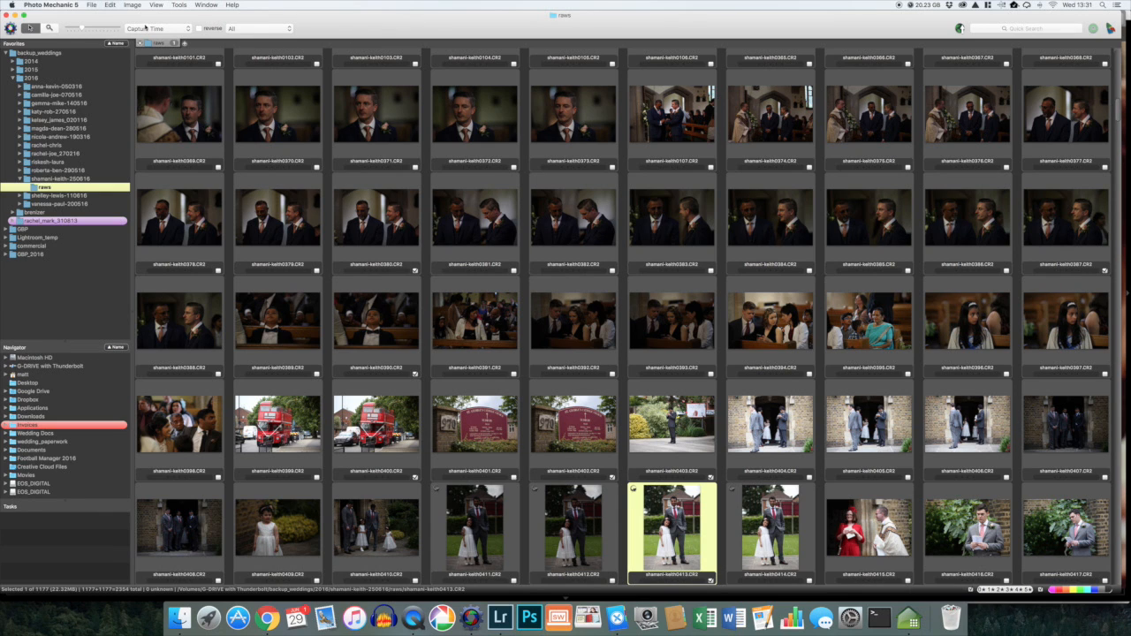
pyautogui.click(232, 29)
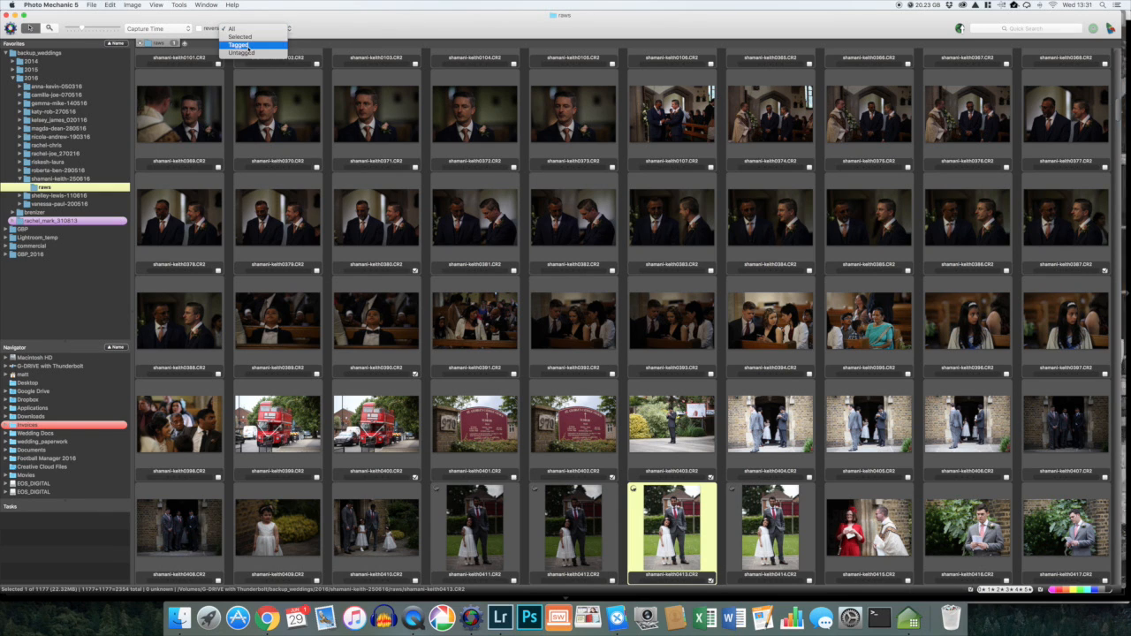
pyautogui.click(246, 44)
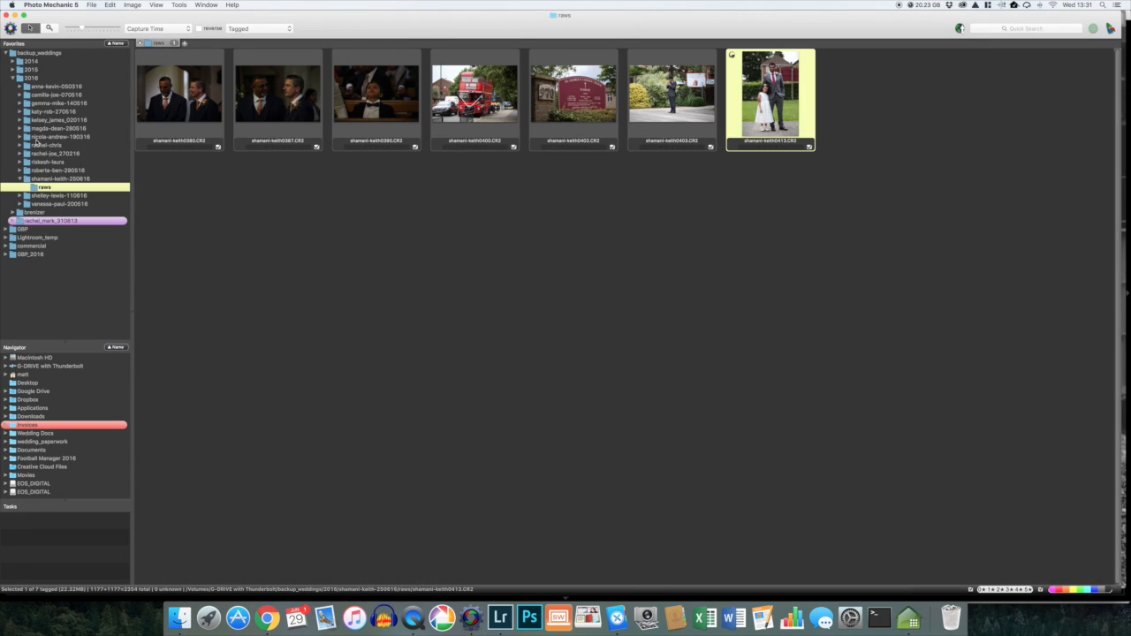
pyautogui.press('super+a')
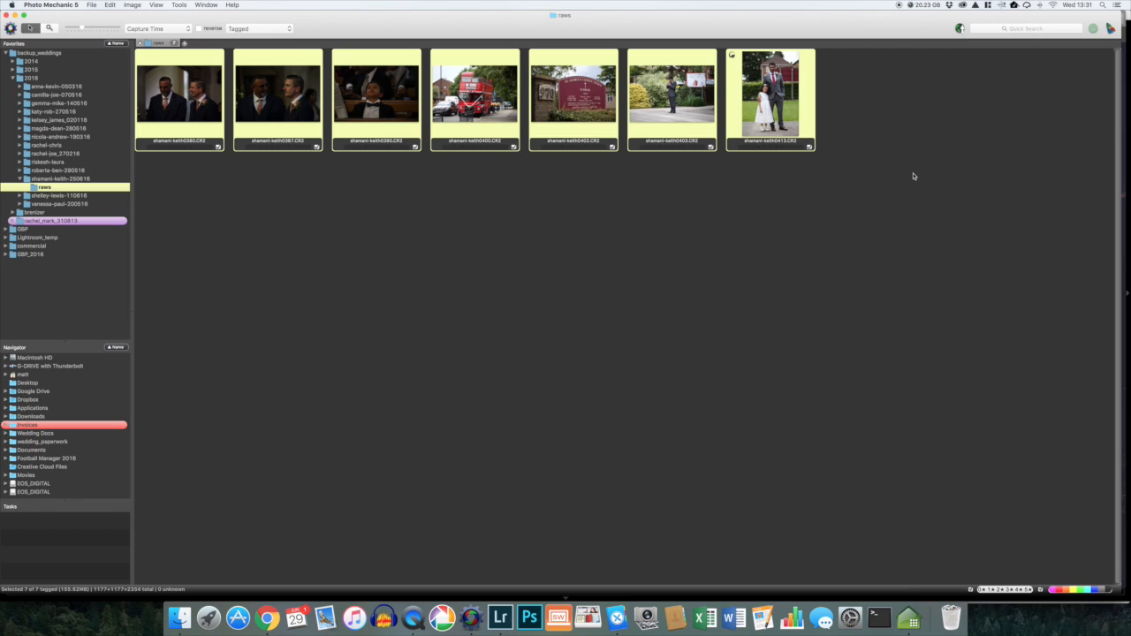
pyautogui.click(518, 232)
pyautogui.click(190, 97)
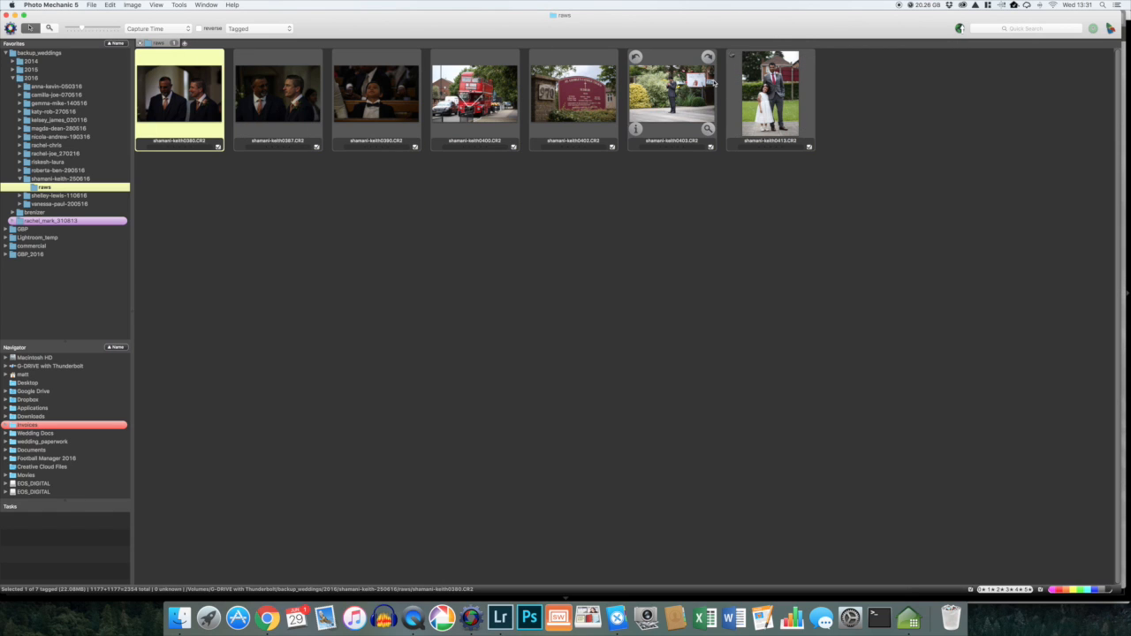
pyautogui.press('super+a')
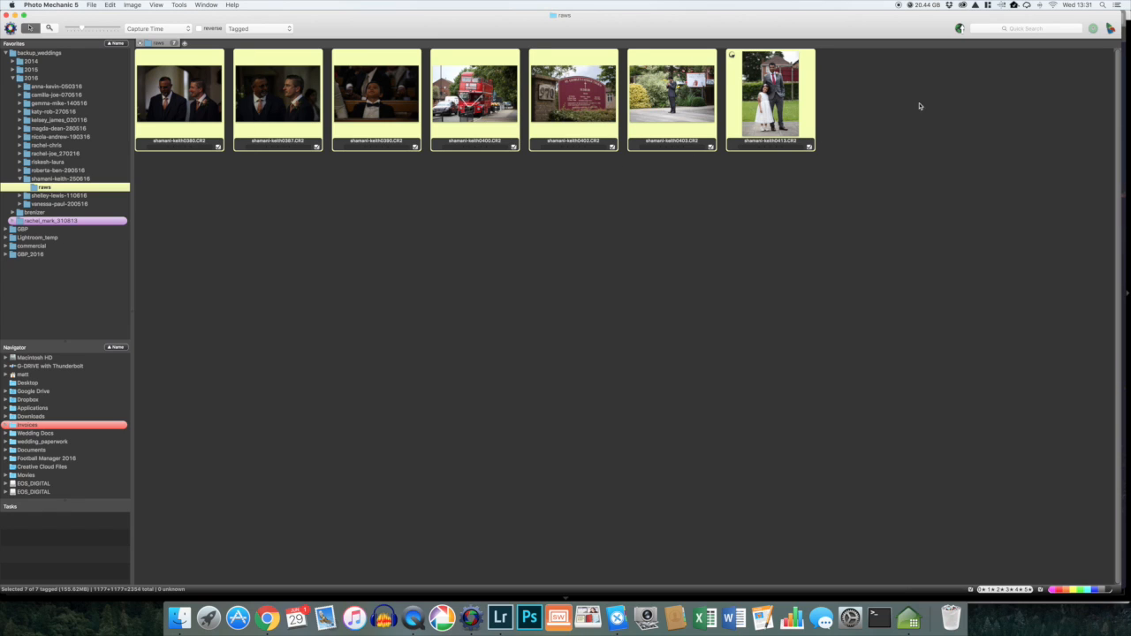
pyautogui.click(92, 5)
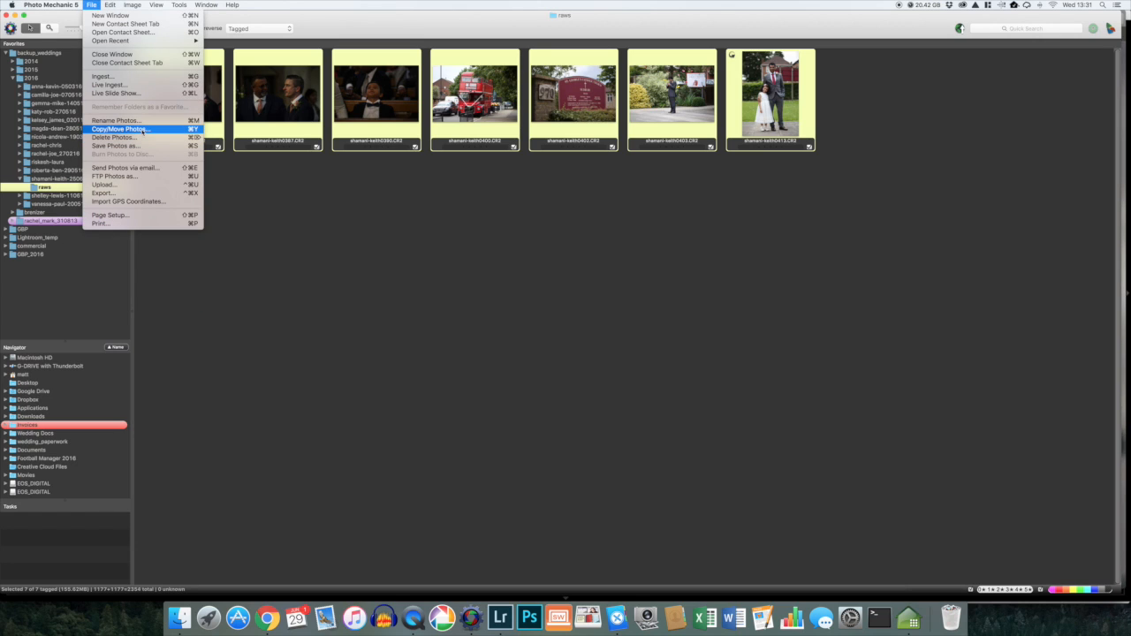
pyautogui.click(431, 247)
pyautogui.click(162, 69)
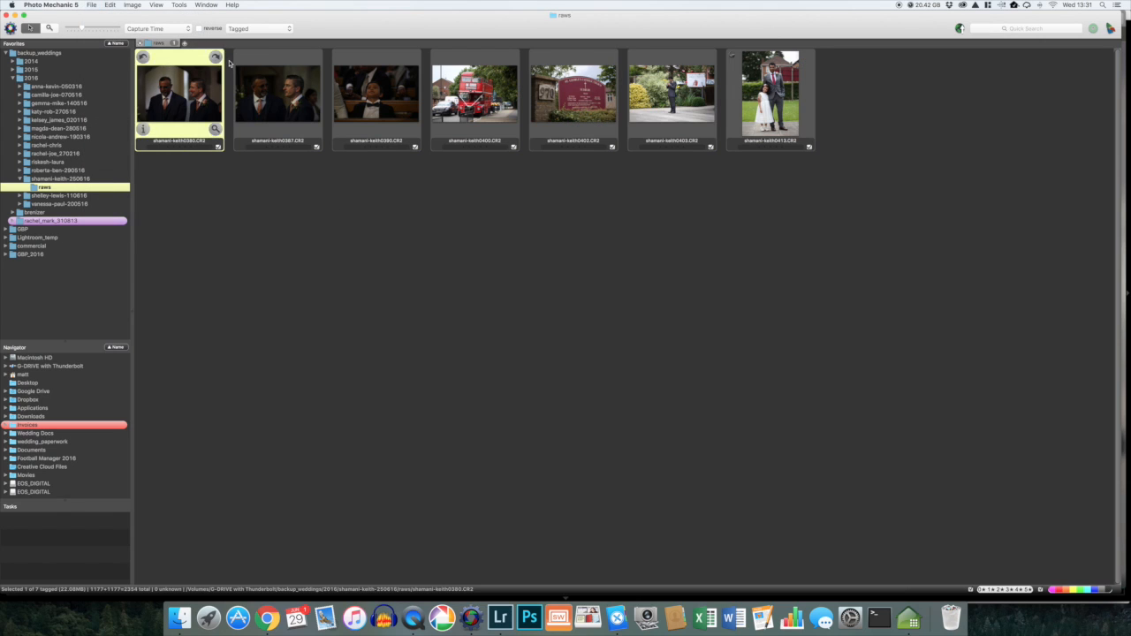
# Step: Select all the tagged photos, send them to Lightroom's import window, and look through its photo grid
pyautogui.press('super+a')
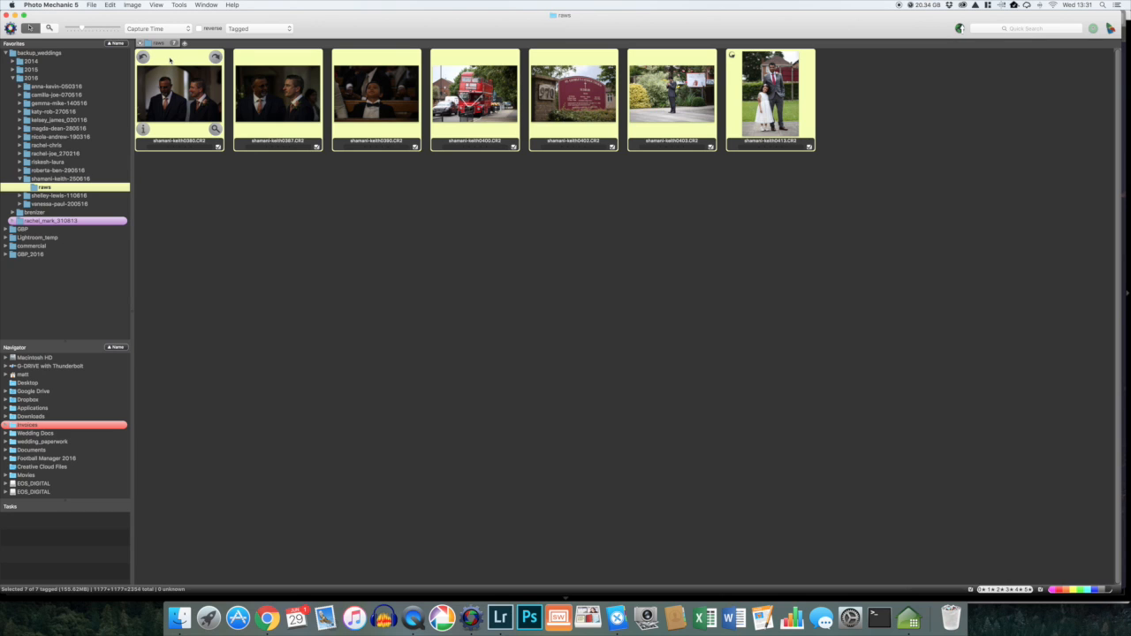
pyautogui.moveTo(168, 62); pyautogui.dragTo(504, 618)
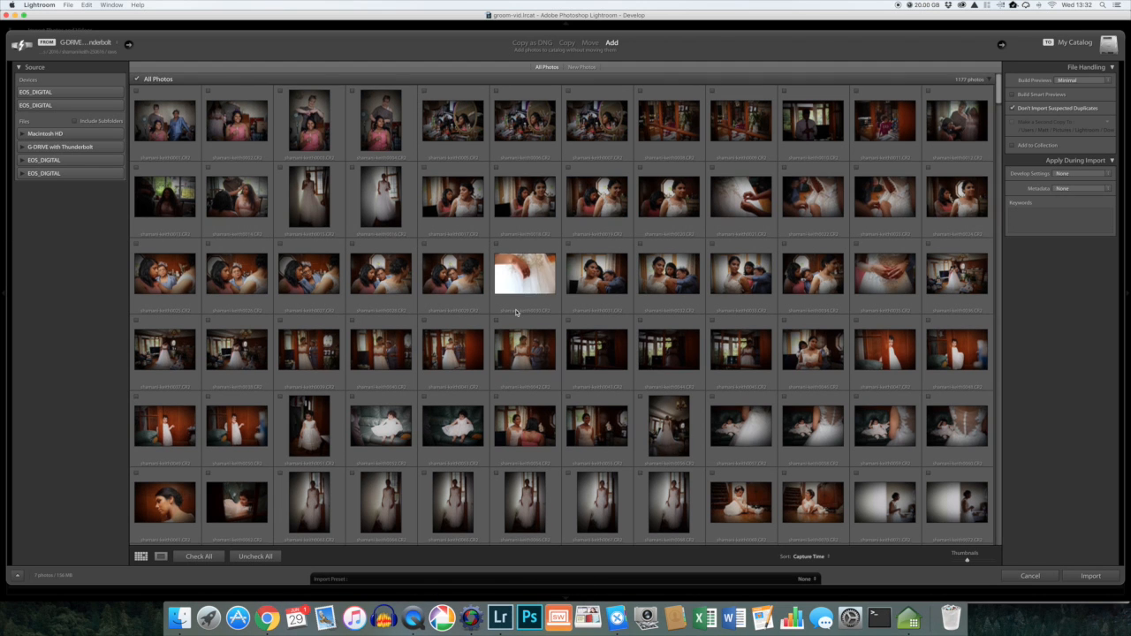
pyautogui.scroll(-2, 517, 312)
pyautogui.scroll(-10, 517, 312)
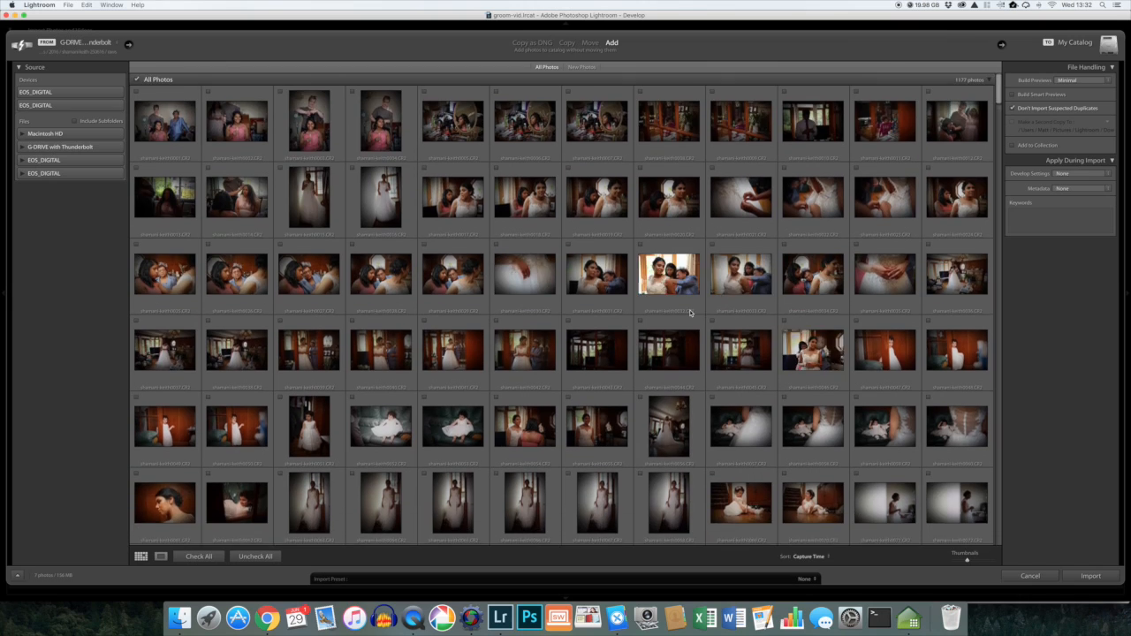
pyautogui.scroll(-15, 691, 312)
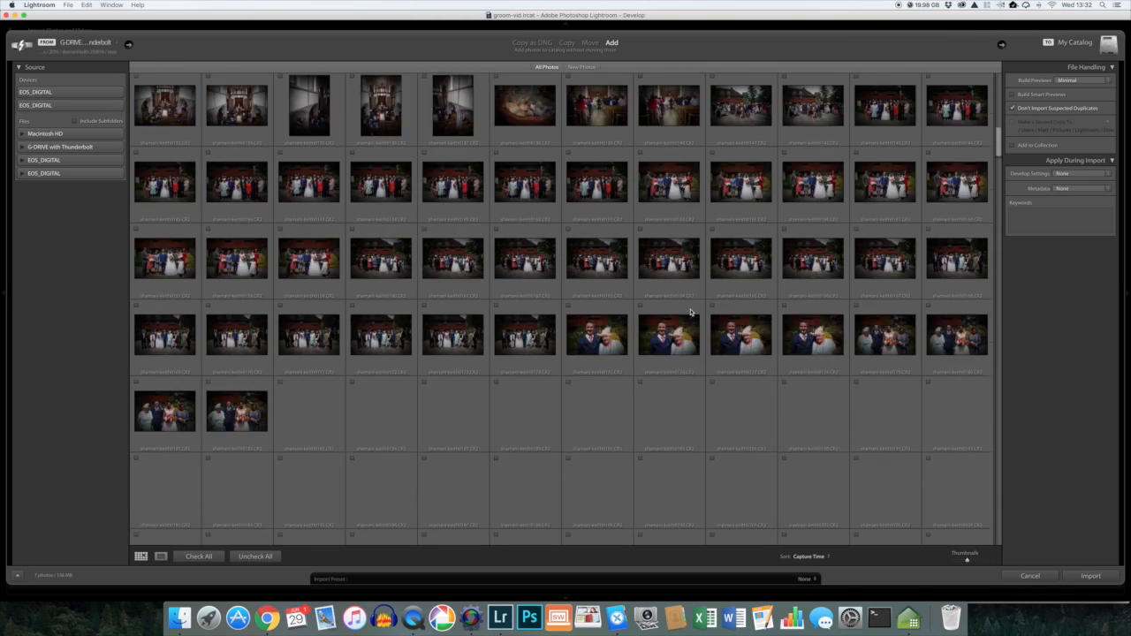
# Step: Look over the photos in the import grid and import the checked ones into the catalog
pyautogui.scroll(-5, 691, 312)
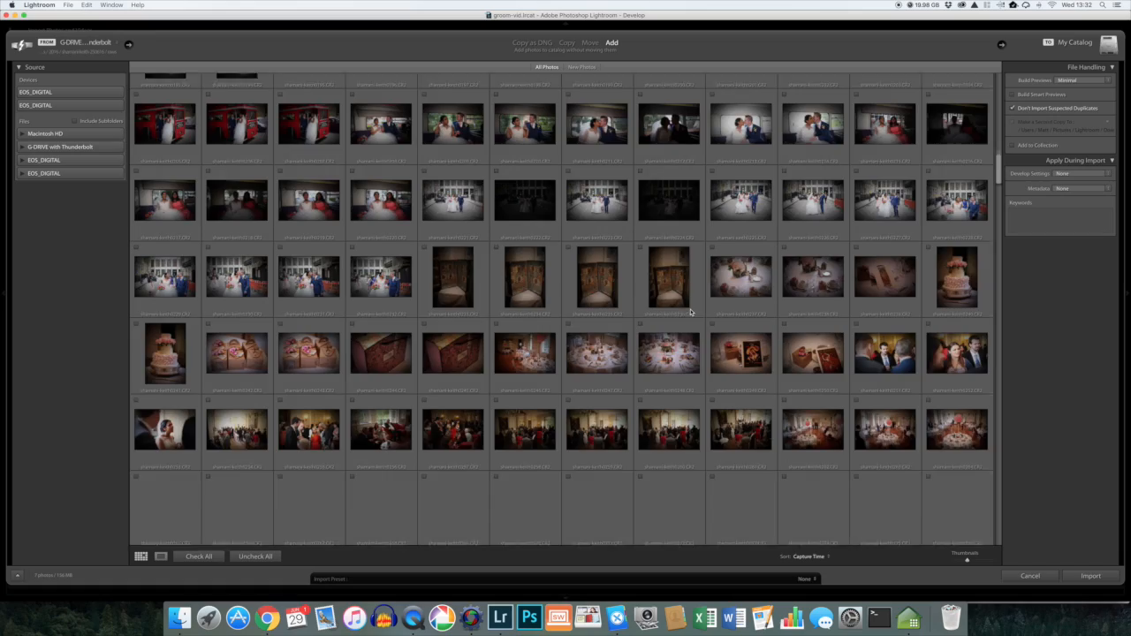
pyautogui.scroll(-10, 691, 312)
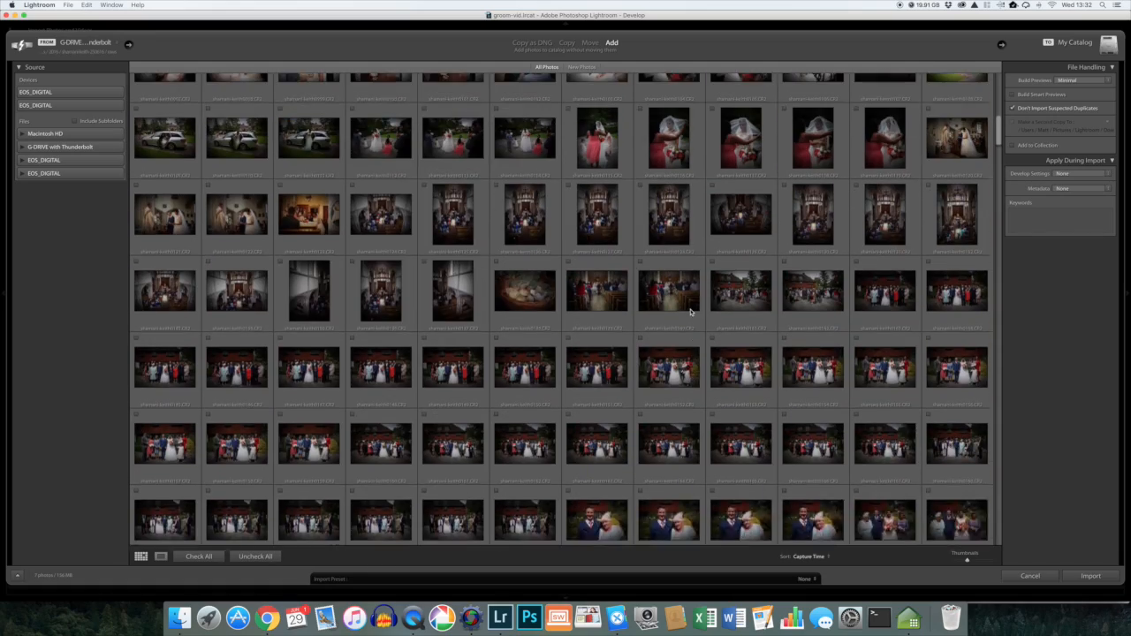
pyautogui.scroll(-5, 691, 312)
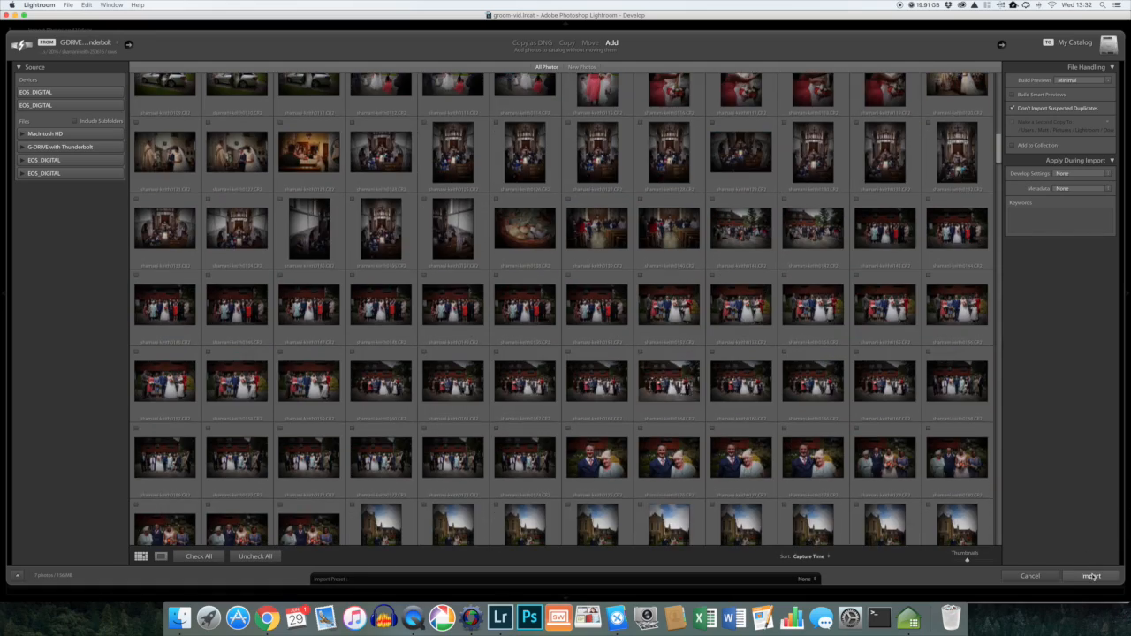
pyautogui.click(1093, 577)
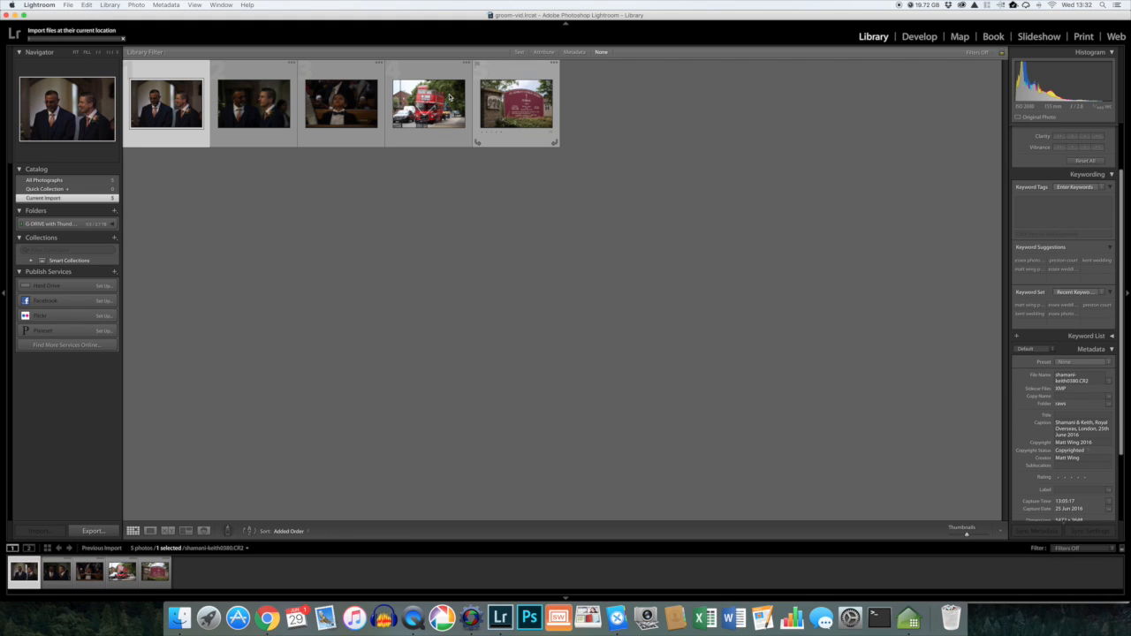
# Step: Compare the first two imported photos of the men in suits in the library grid
pyautogui.click(665, 186)
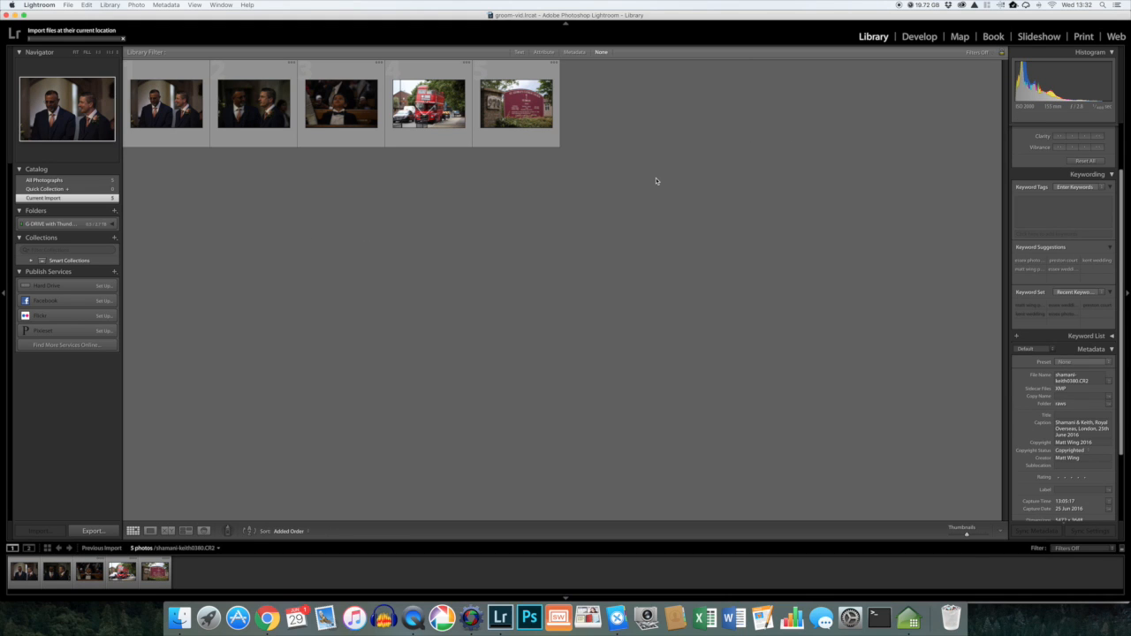
pyautogui.click(174, 73)
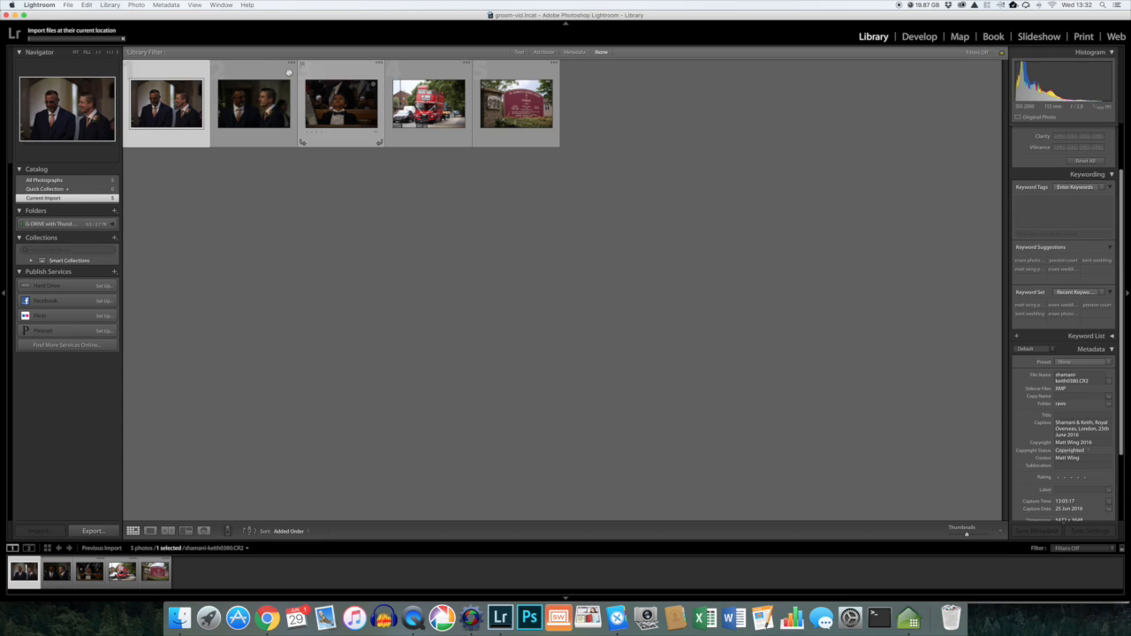
pyautogui.press('Right')
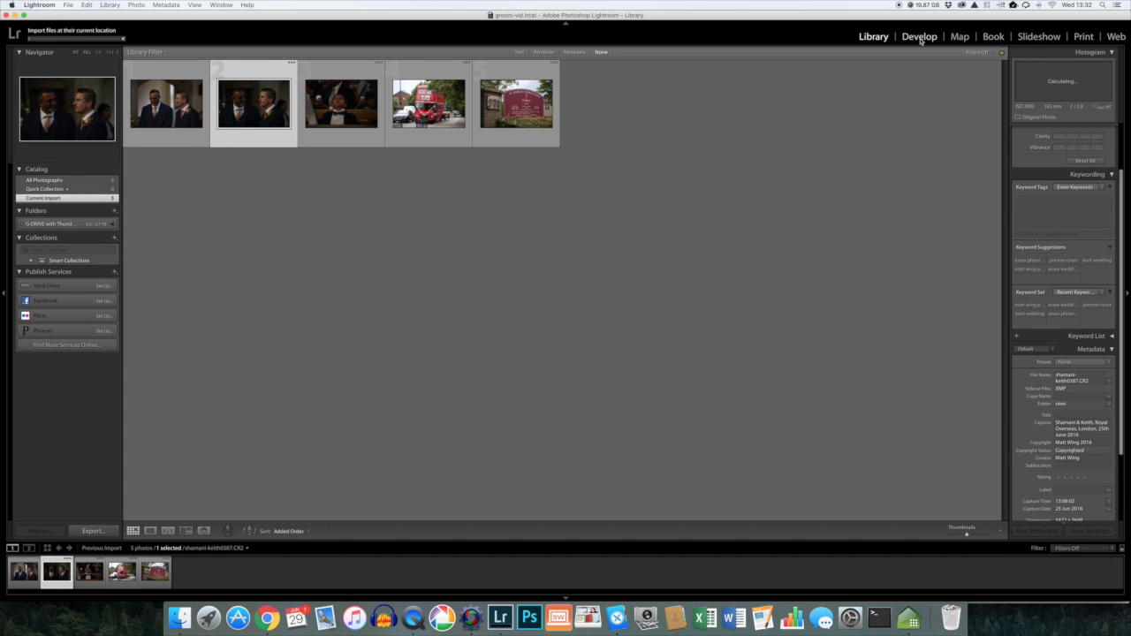
pyautogui.press('Left')
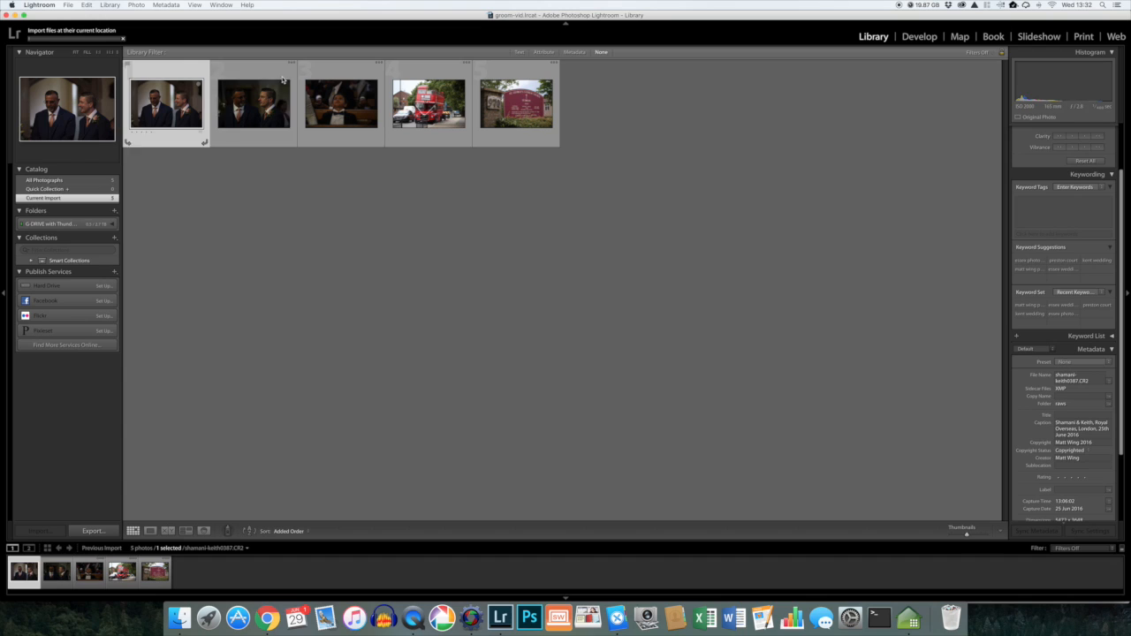
# Step: Select all imported photos, review their shared metadata, and filter the library to the capture date 25 Jun 2016
pyautogui.press('super+a')
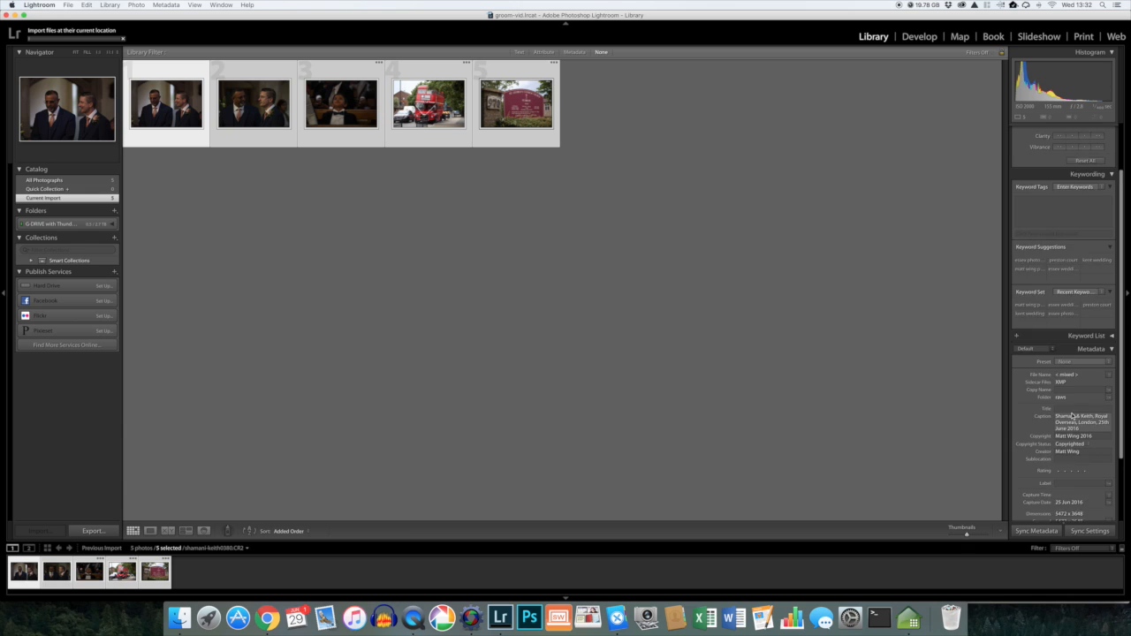
pyautogui.scroll(-4, 1057, 426)
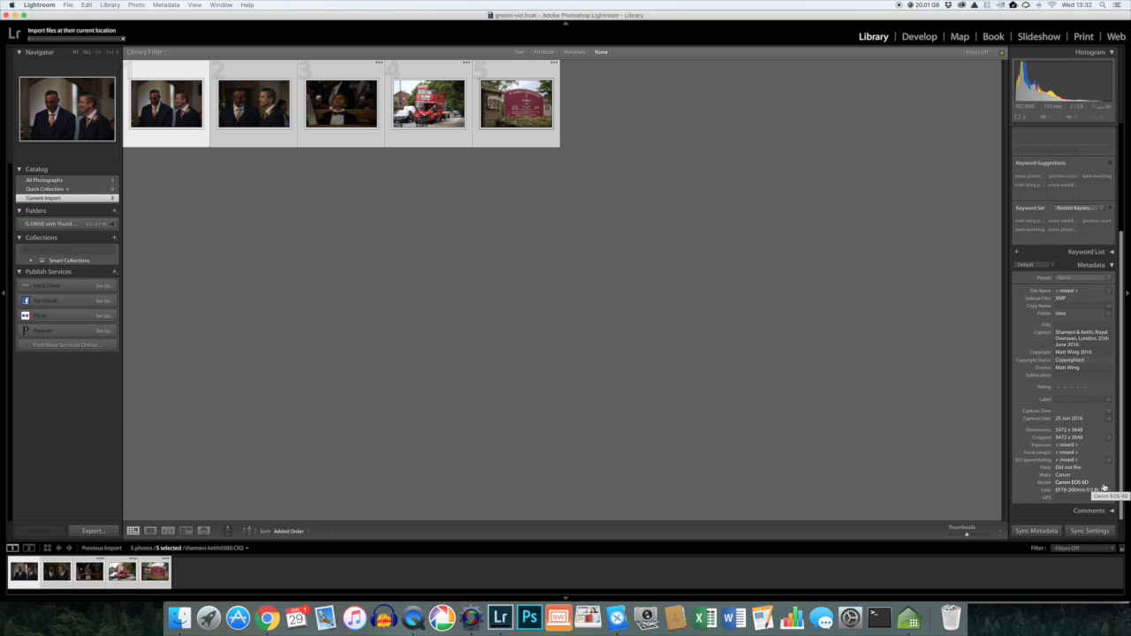
pyautogui.click(1109, 418)
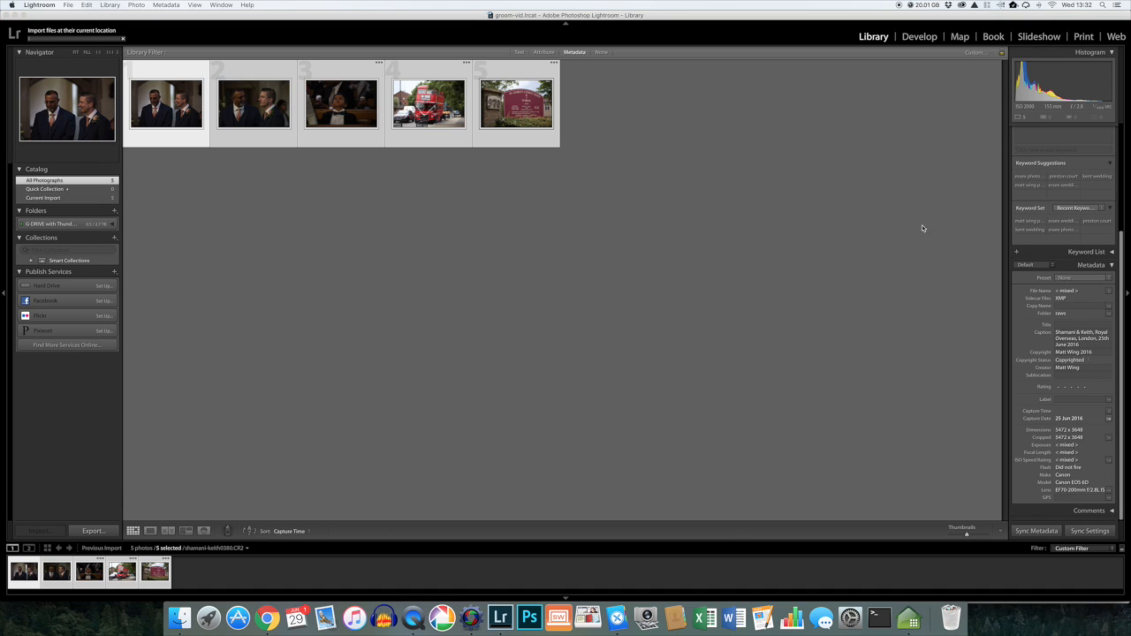
pyautogui.click(793, 227)
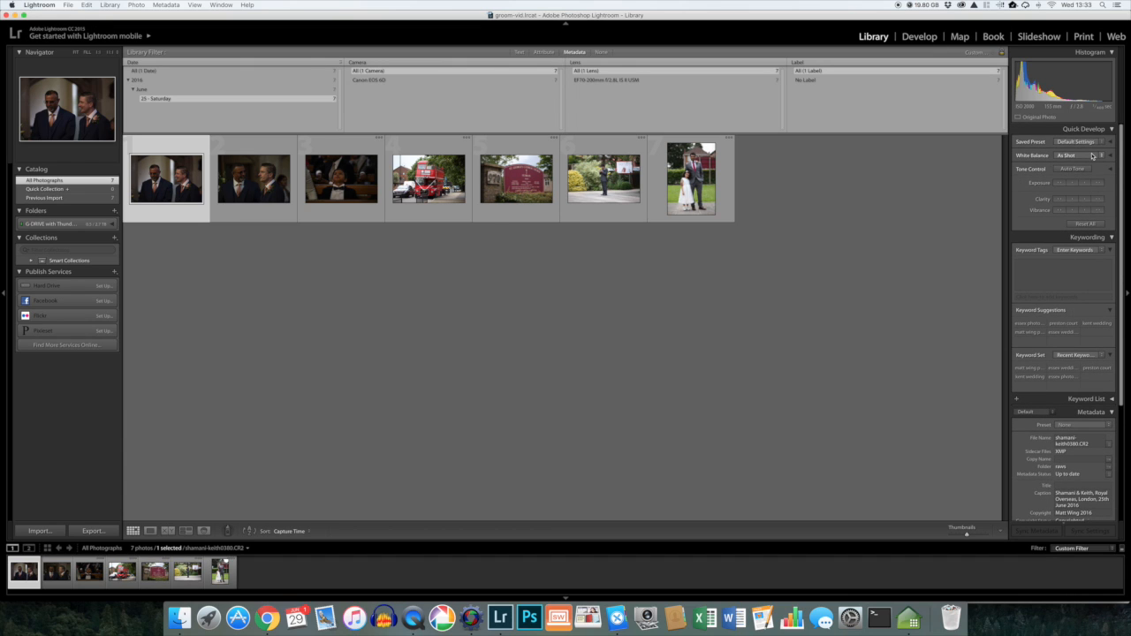
# Step: Open photo 0380 for developing, fit it in the view, and apply the LXC 03 C preset
pyautogui.click(919, 37)
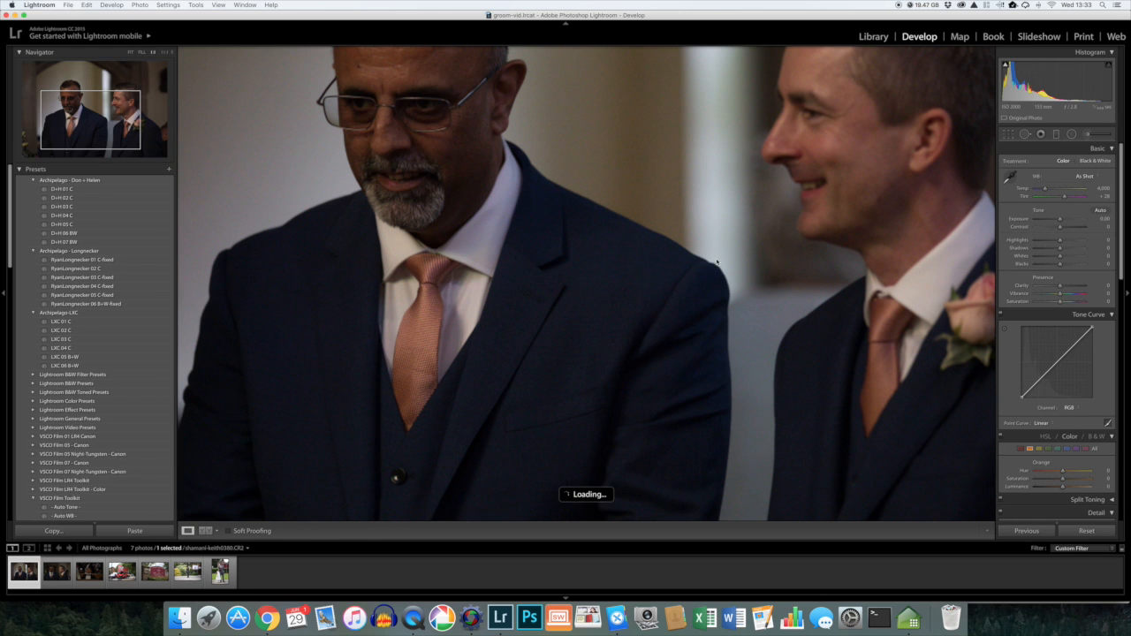
pyautogui.click(703, 257)
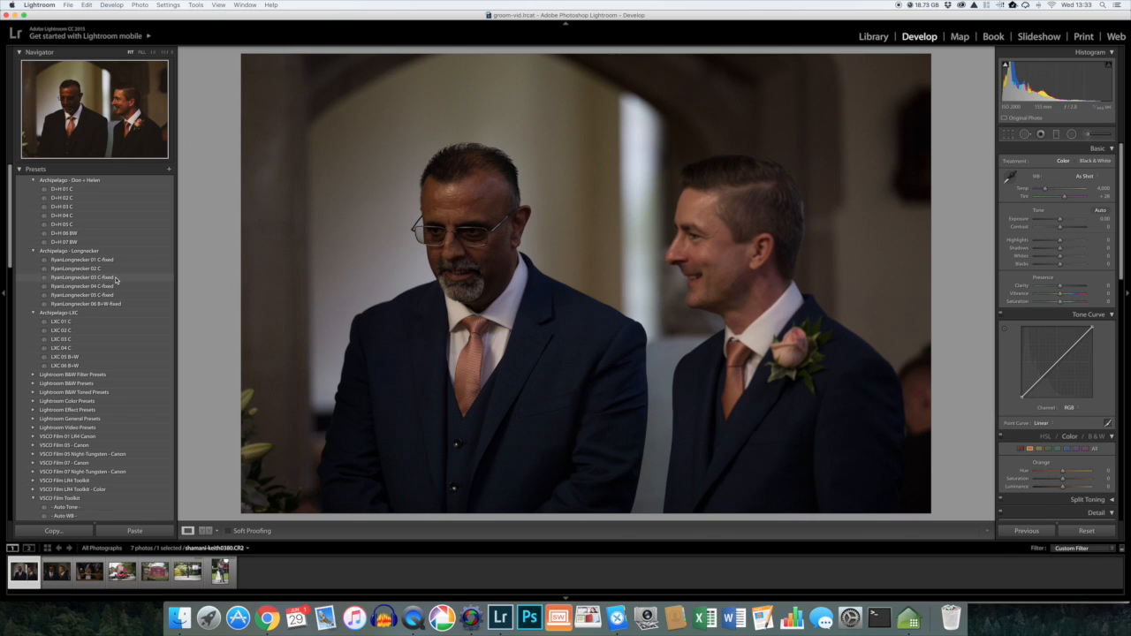
pyautogui.click(84, 341)
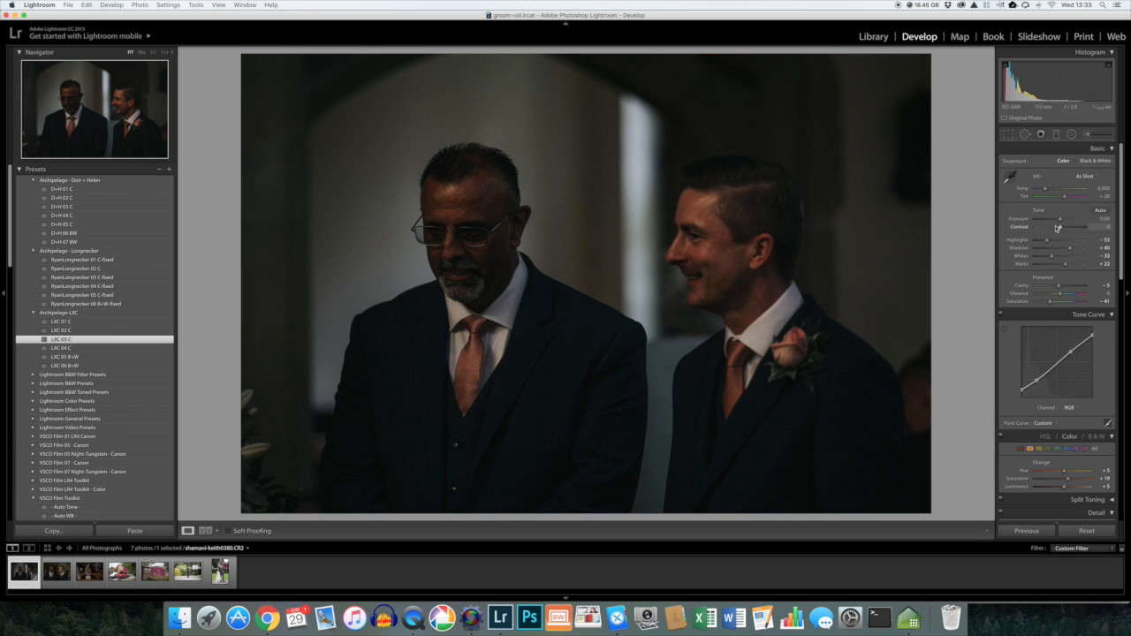
# Step: Raise the photo's Exposure to +1.50, lower Highlights to -66, and keep Contrast at 0
pyautogui.moveTo(1062, 221); pyautogui.dragTo(1068, 221)
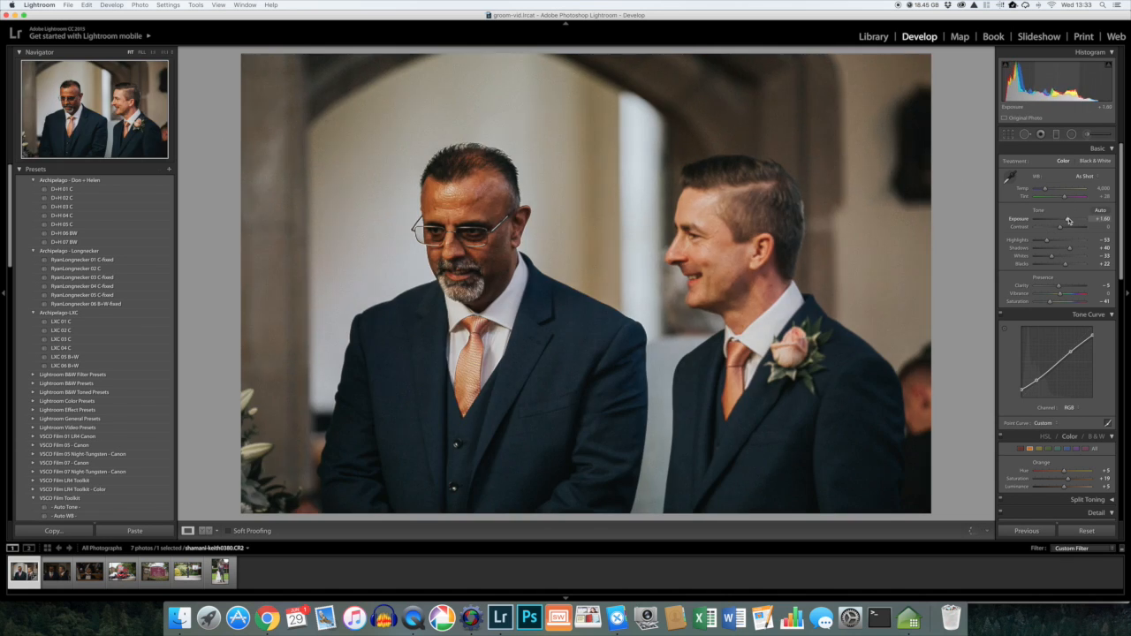
pyautogui.moveTo(1047, 240); pyautogui.dragTo(1064, 229)
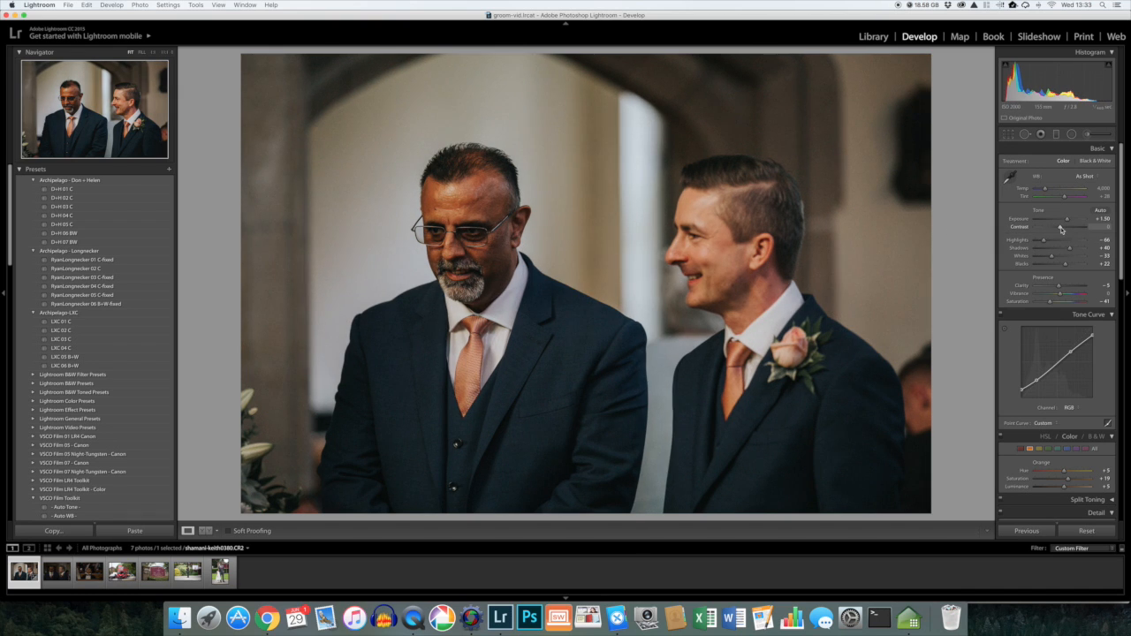
pyautogui.doubleClick(1063, 228)
# Step: Set a custom white balance by sampling the background wall and resampling at the boutonniere, giving Temp 3,650 and Tint +23
pyautogui.moveTo(1046, 189); pyautogui.dragTo(1045, 189)
pyautogui.click(1010, 176)
pyautogui.click(892, 219)
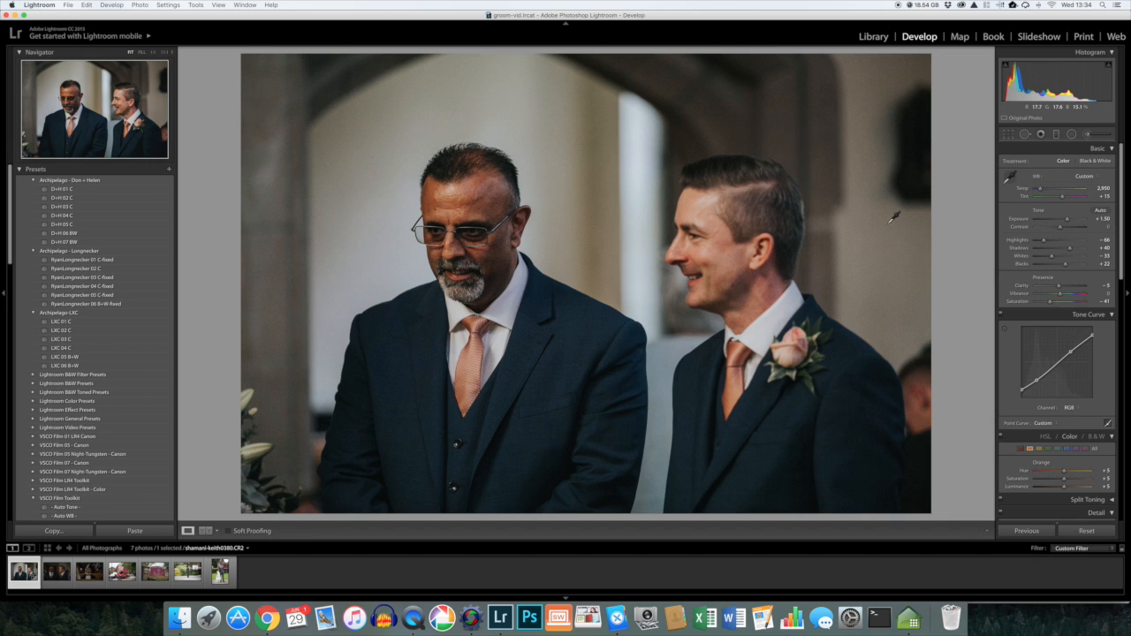
pyautogui.click(1009, 176)
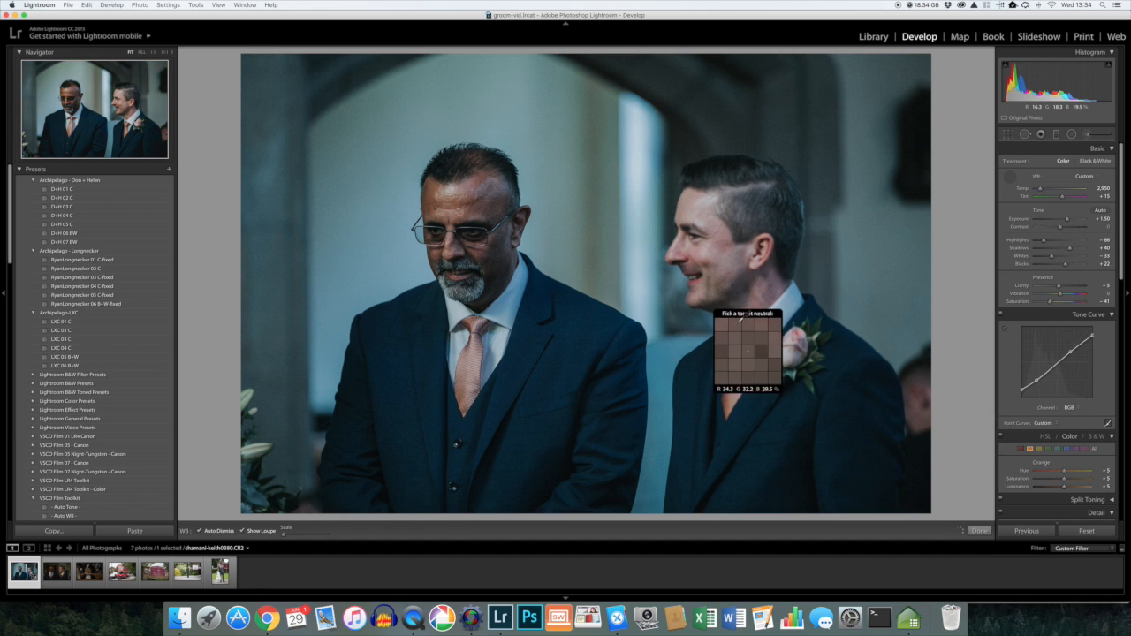
pyautogui.click(797, 359)
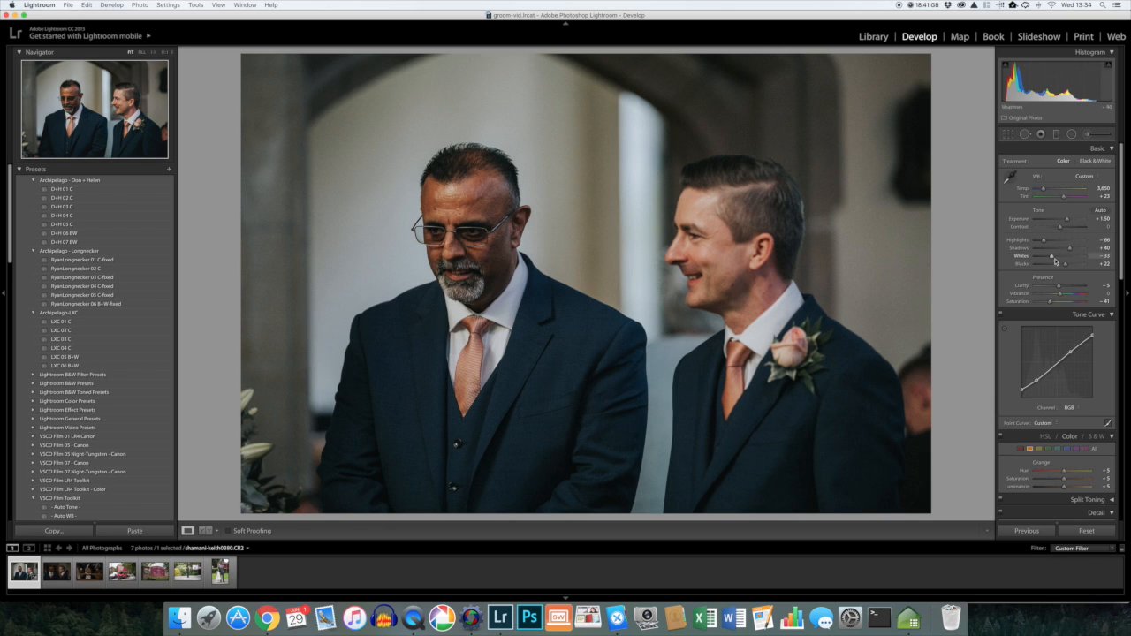
# Step: Set Shadows to +25 and Vibrance to +7, and straighten the crop to an angle of 0.33
pyautogui.moveTo(1069, 251); pyautogui.dragTo(1066, 251)
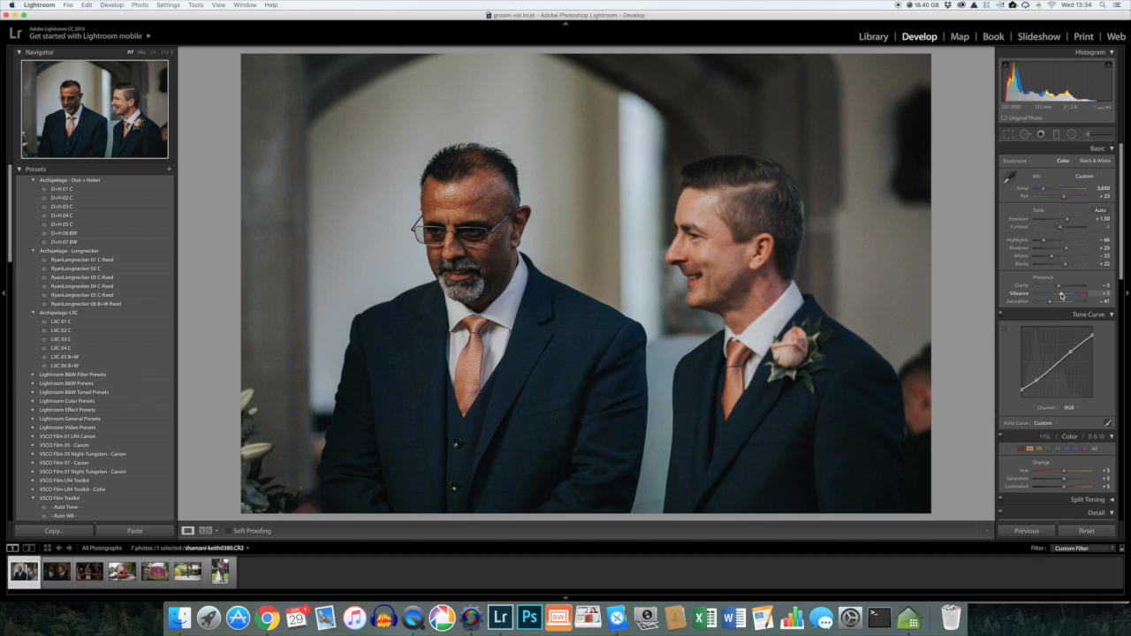
pyautogui.click(1009, 134)
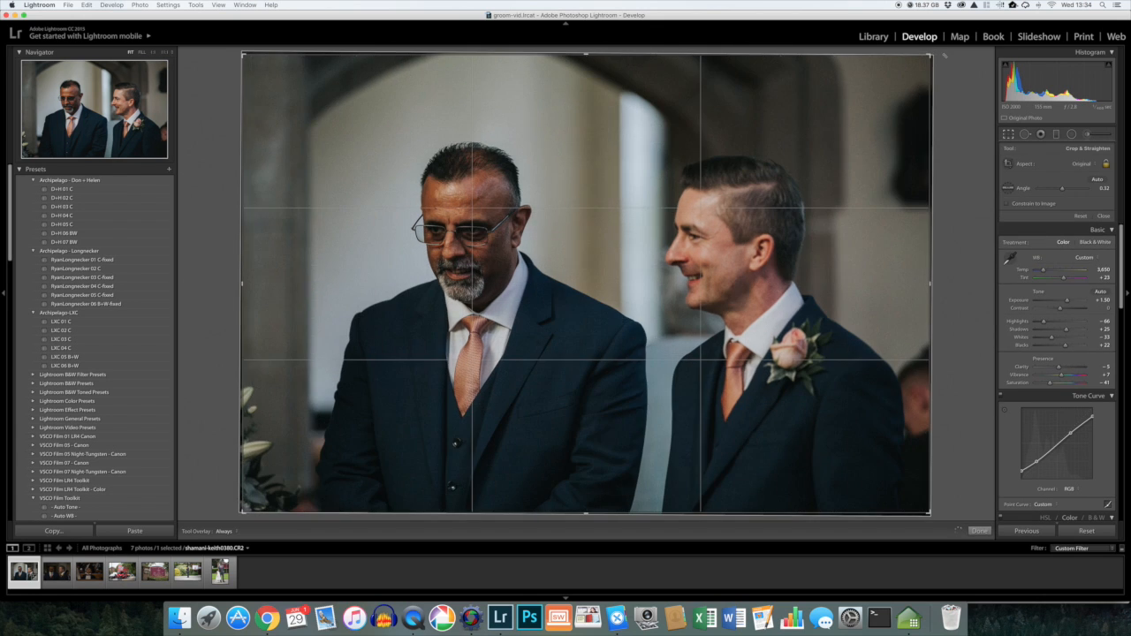
pyautogui.press('Return')
# Step: Enable lens profile corrections and chromatic aberration removal for the photo
pyautogui.scroll(-10, 1056, 353)
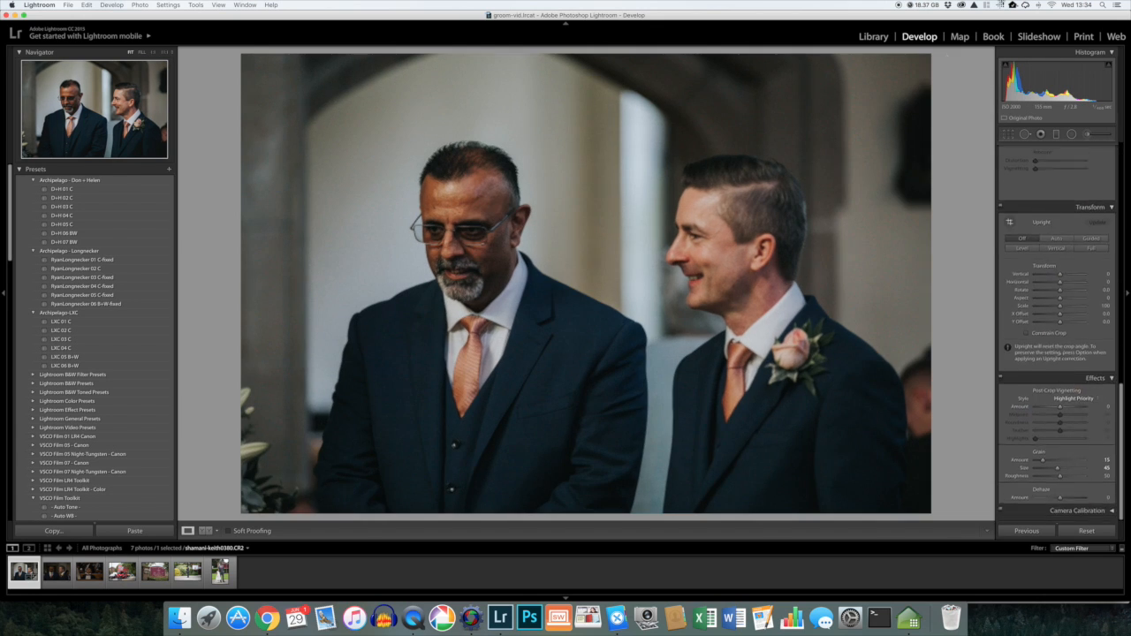
pyautogui.scroll(5, 1041, 360)
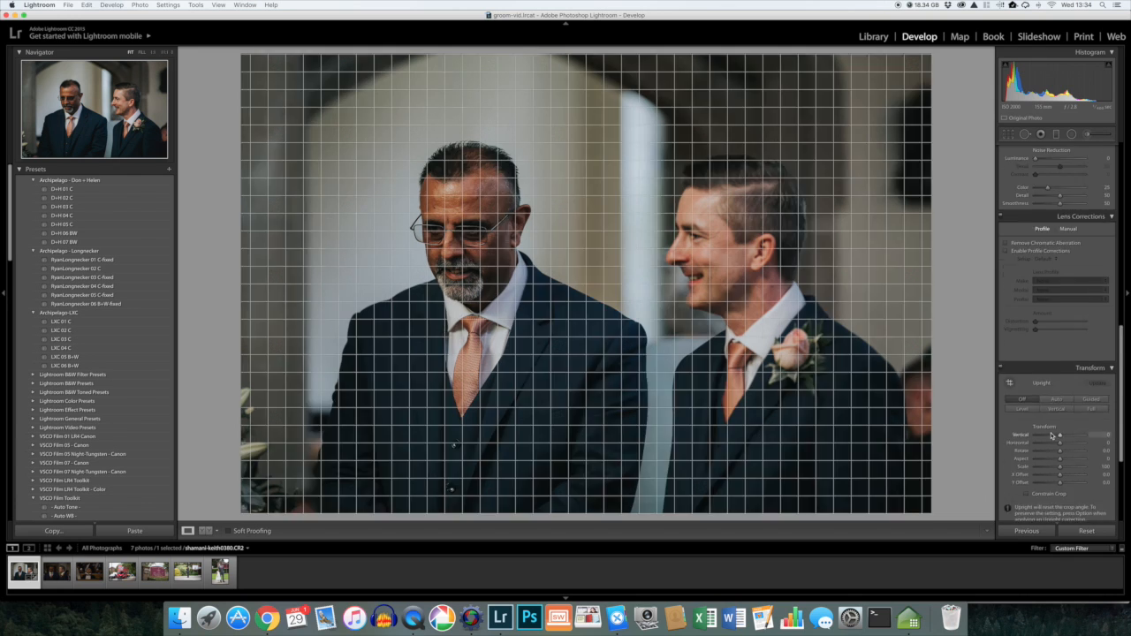
pyautogui.scroll(1, 1034, 354)
pyautogui.click(1026, 350)
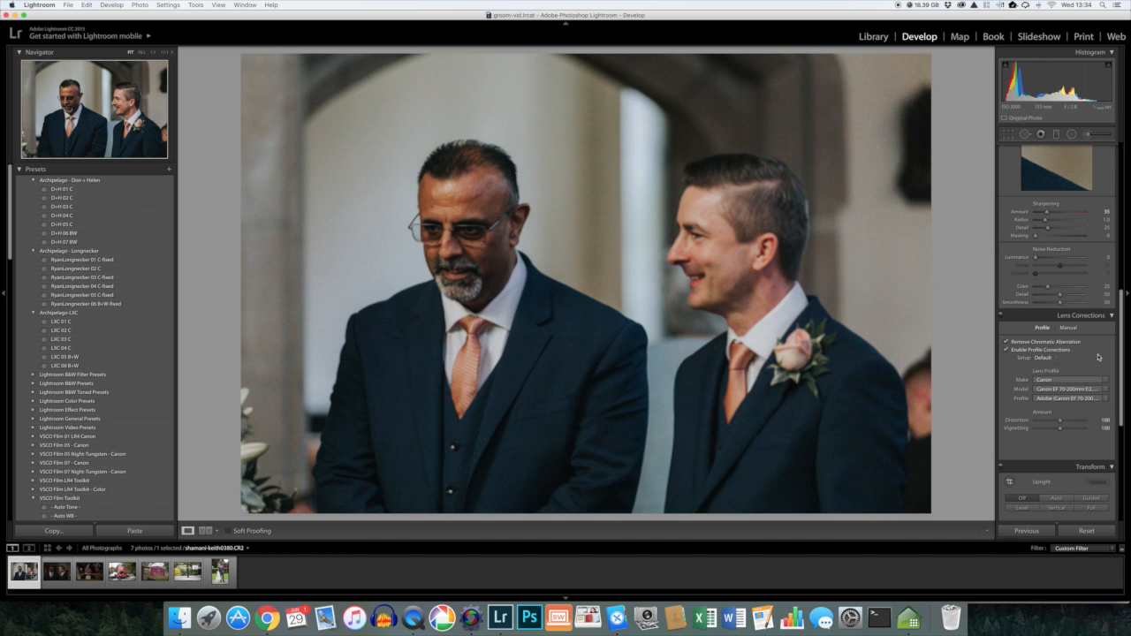
# Step: Try a Guided Upright correction with two vertical guides along the window edges, and undo it
pyautogui.scroll(-2, 1067, 428)
pyautogui.click(1091, 445)
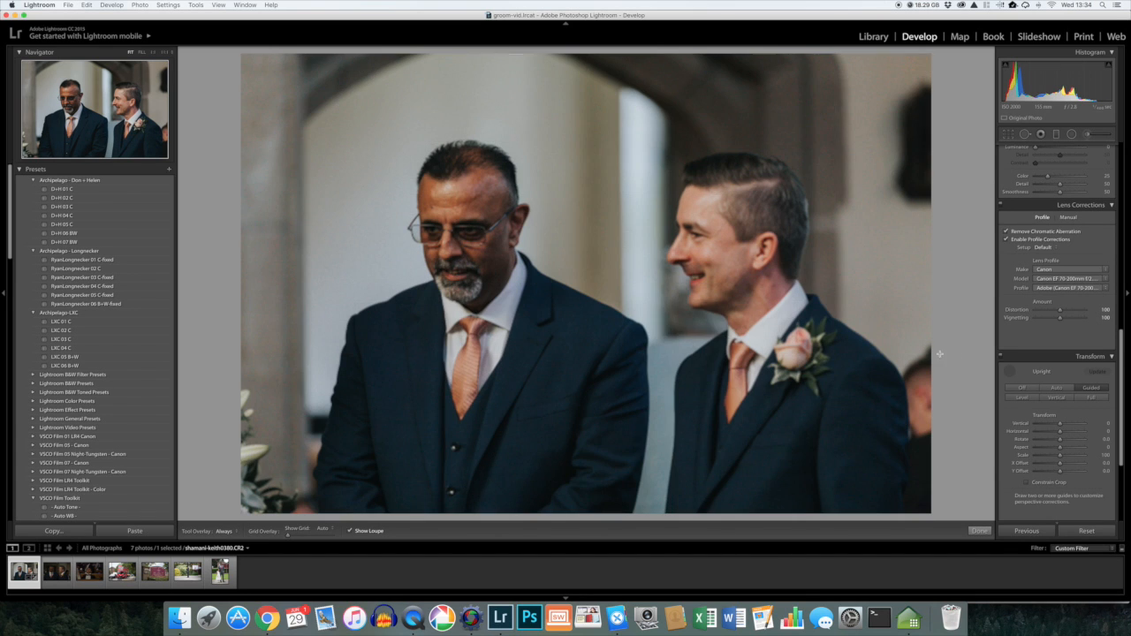
pyautogui.moveTo(619, 108); pyautogui.dragTo(622, 321)
pyautogui.moveTo(665, 128)
pyautogui.mouseDown()
pyautogui.moveTo(674, 310)
pyautogui.moveTo(660, 319)
pyautogui.mouseUp()
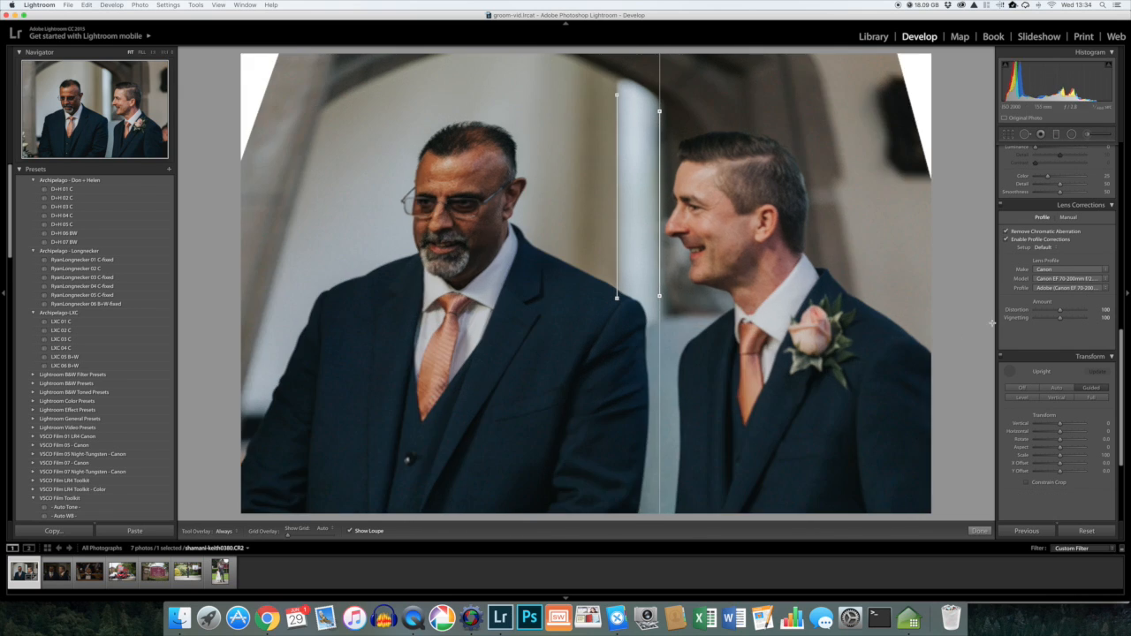
pyautogui.press('super+z')
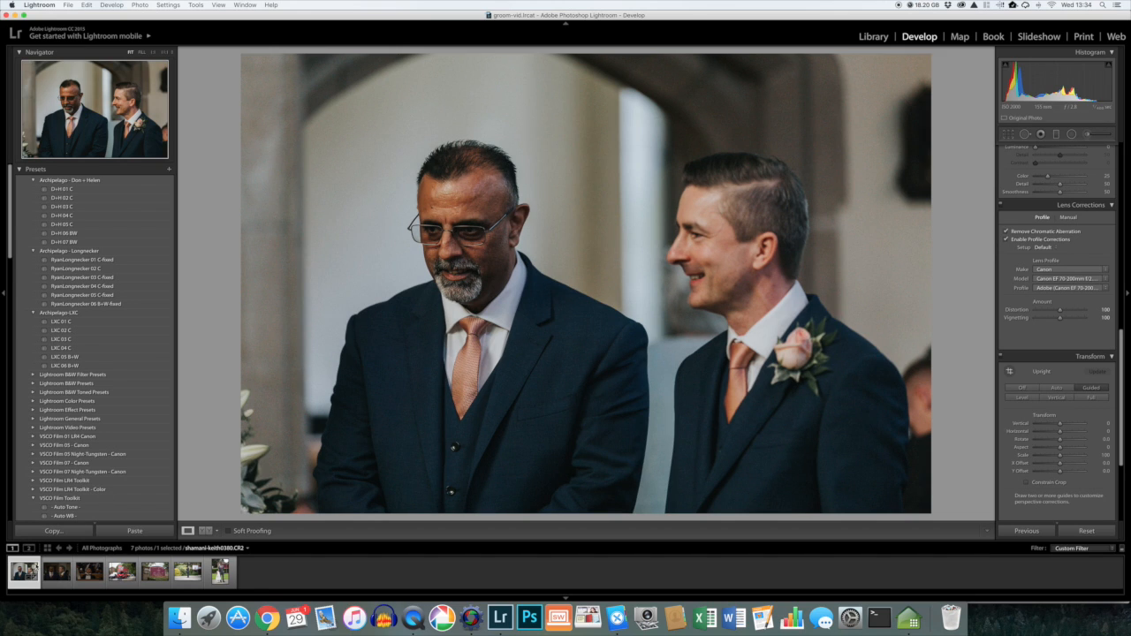
# Step: Copy the develop settings from photo 0380, leaving out the crop, and paste them onto photo 0387
pyautogui.click(64, 569)
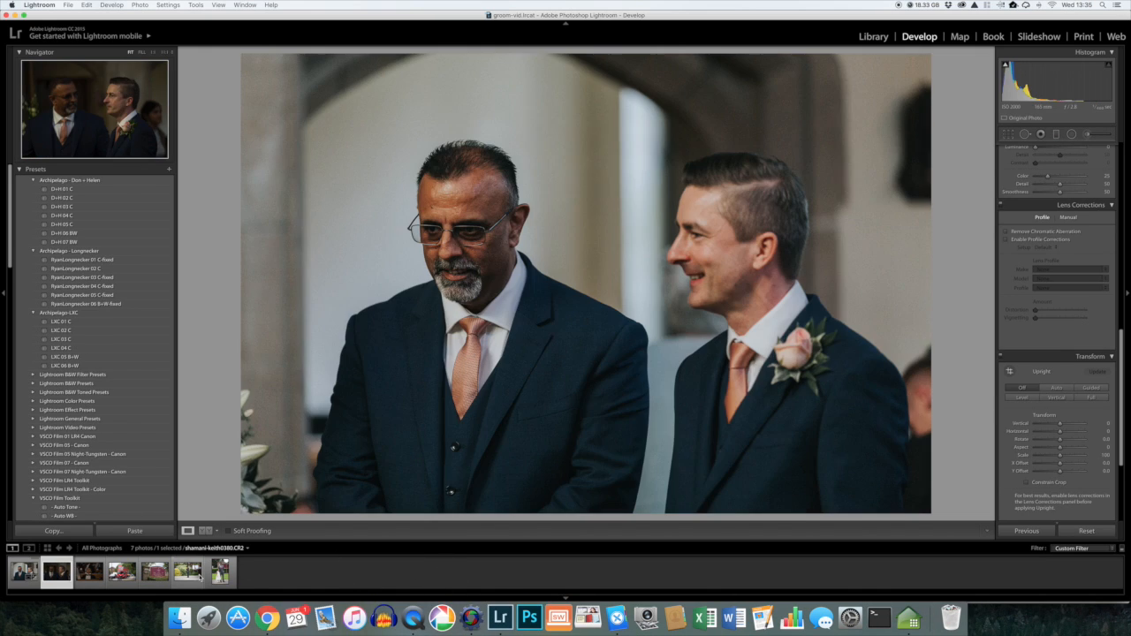
pyautogui.press('Left')
pyautogui.press('super+c')
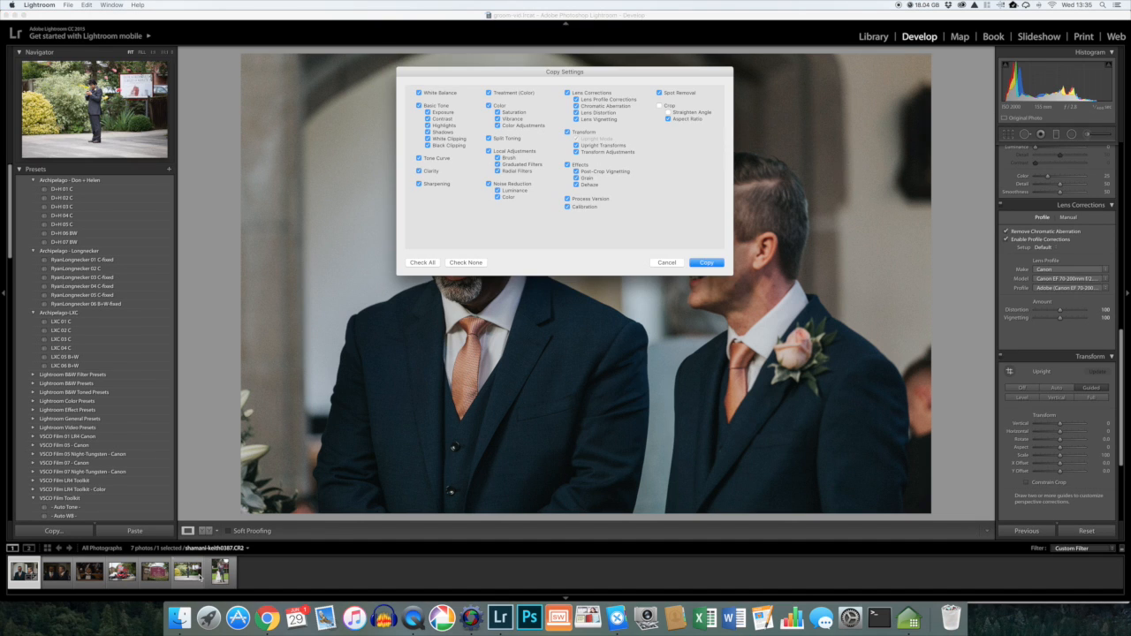
pyautogui.press('Return')
pyautogui.press('Right')
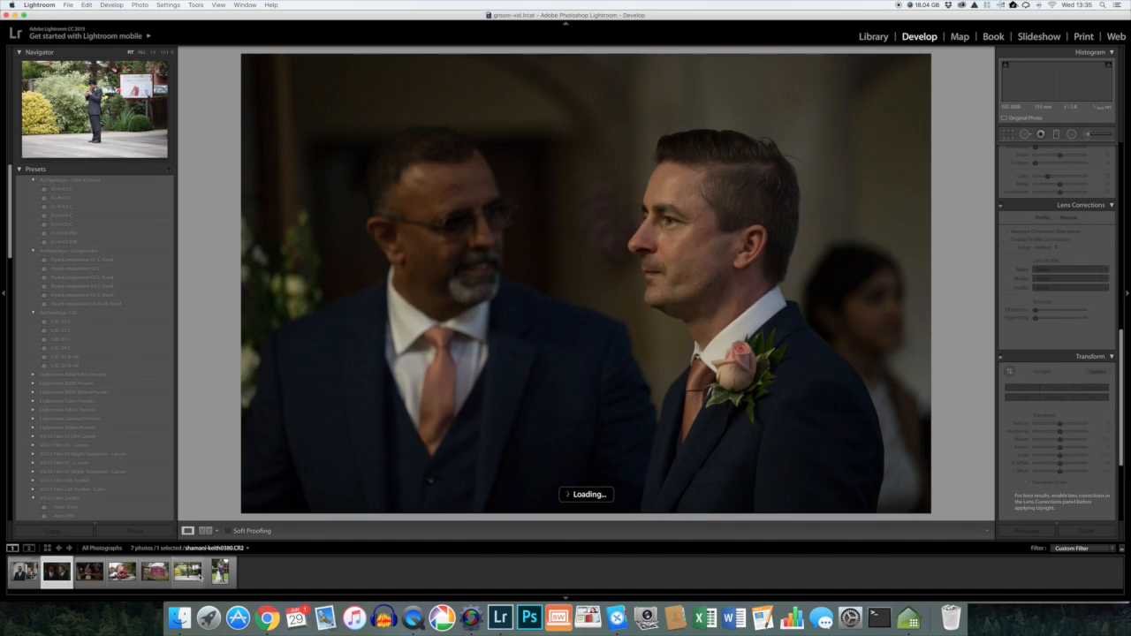
pyautogui.press('super+v')
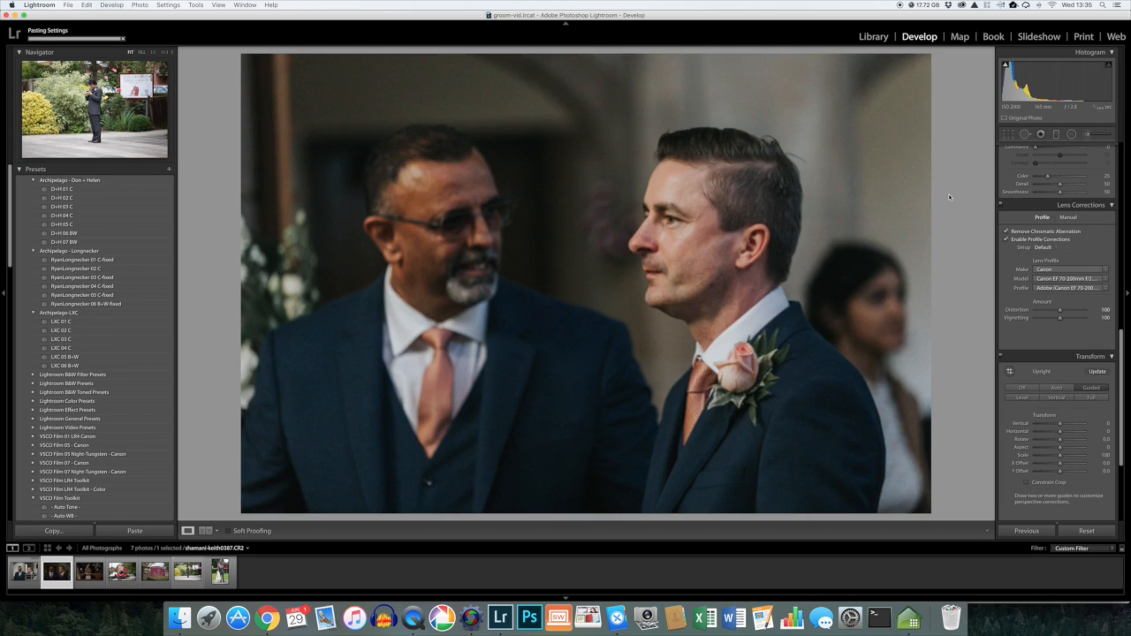
# Step: Reduce photo 0387's Exposure to +1.35 and its Shadows to -41
pyautogui.scroll(10, 1033, 202)
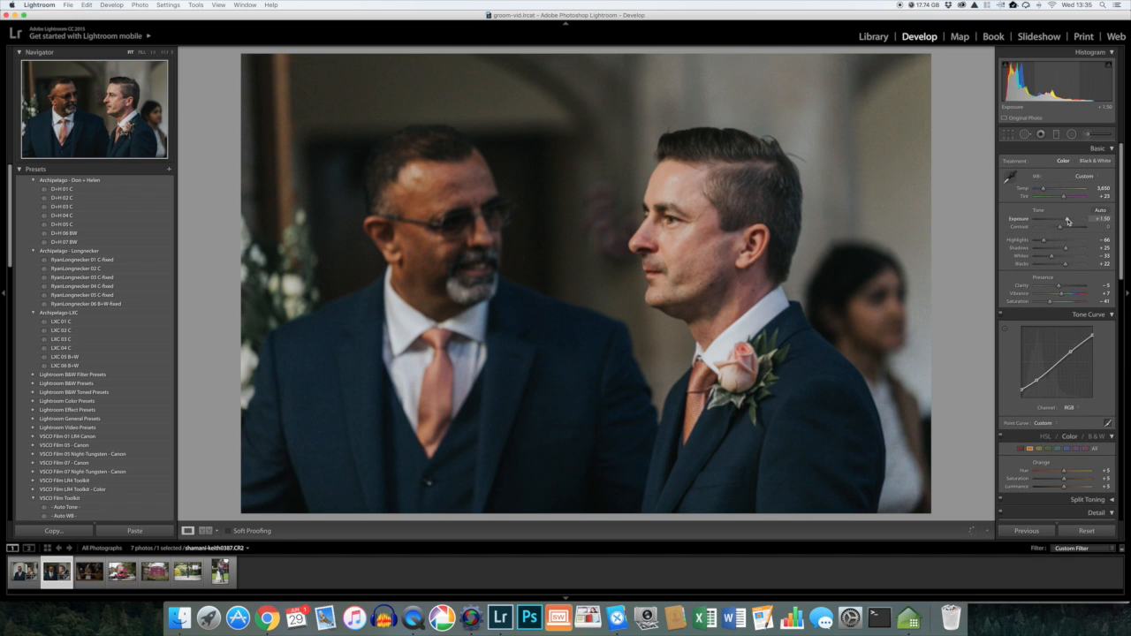
pyautogui.moveTo(1068, 221); pyautogui.dragTo(1066, 221)
pyautogui.scroll(-2, 1066, 221)
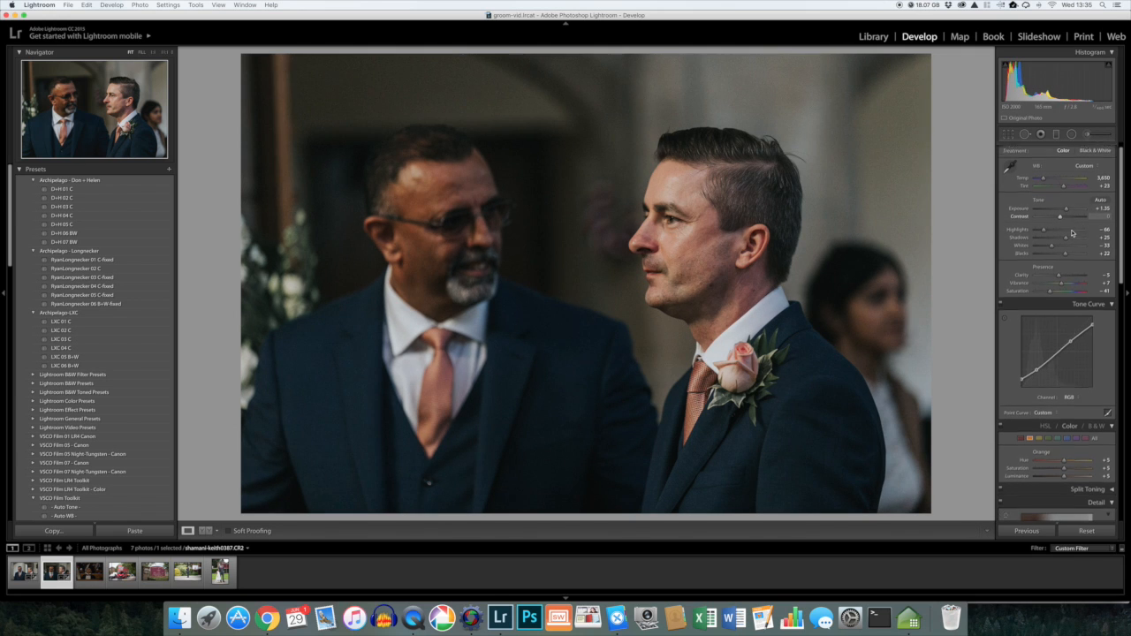
pyautogui.moveTo(1071, 229); pyautogui.dragTo(1050, 230)
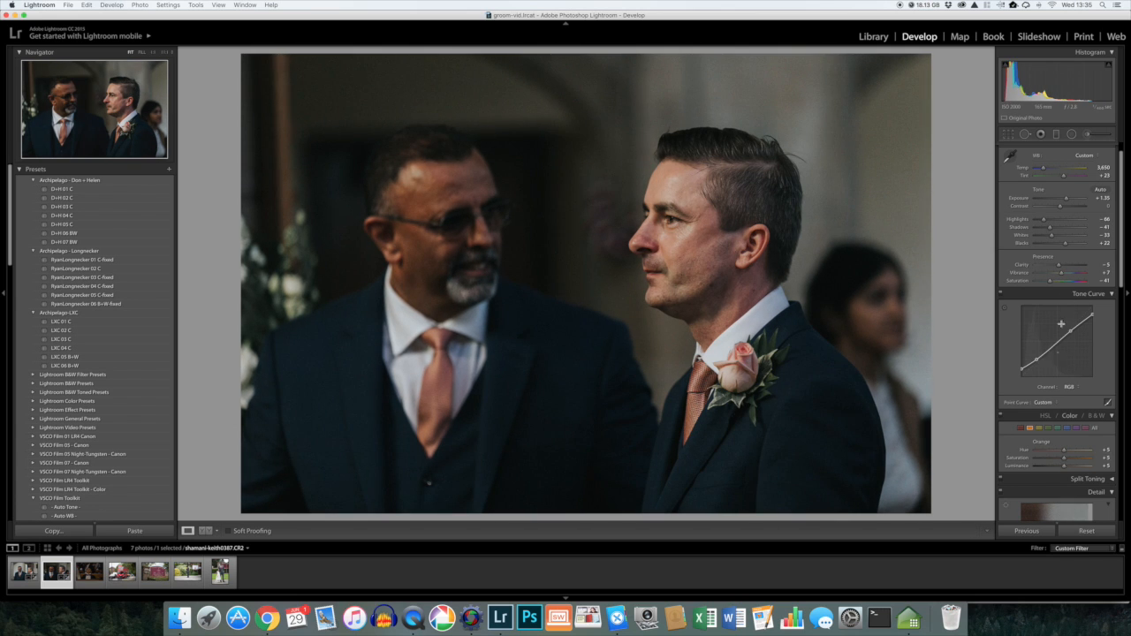
# Step: Raise photo 0387's Whites to +14
pyautogui.scroll(2, 1060, 345)
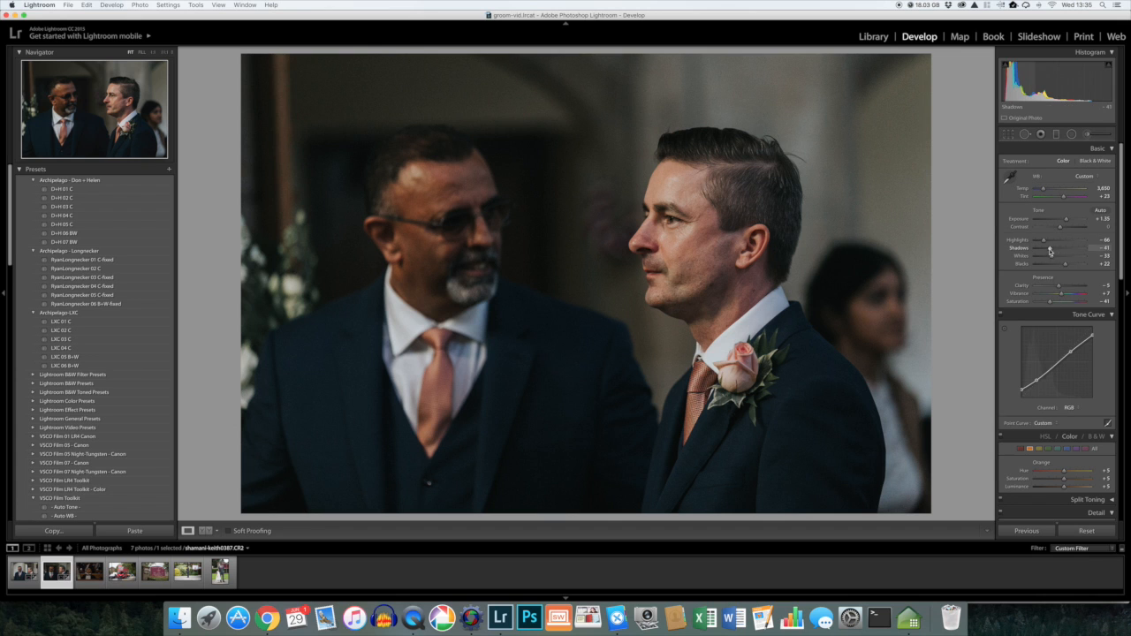
pyautogui.moveTo(1062, 257); pyautogui.dragTo(1064, 258)
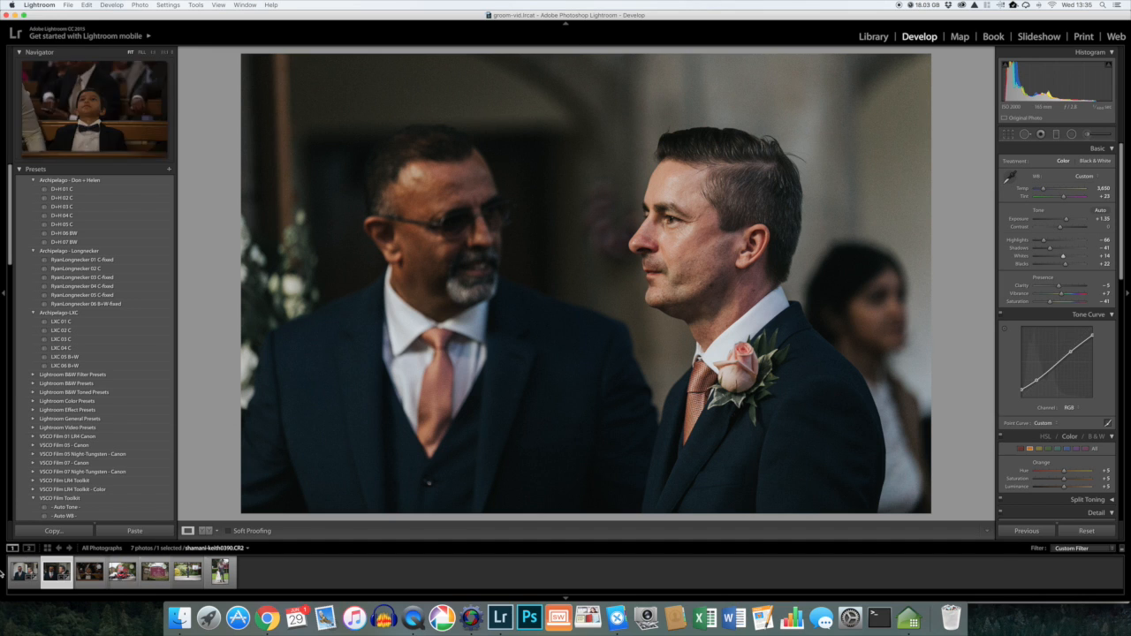
# Step: Select photos 0380 and 0387 together and open the export settings for both
pyautogui.click(32, 567)
pyautogui.click(29, 576)
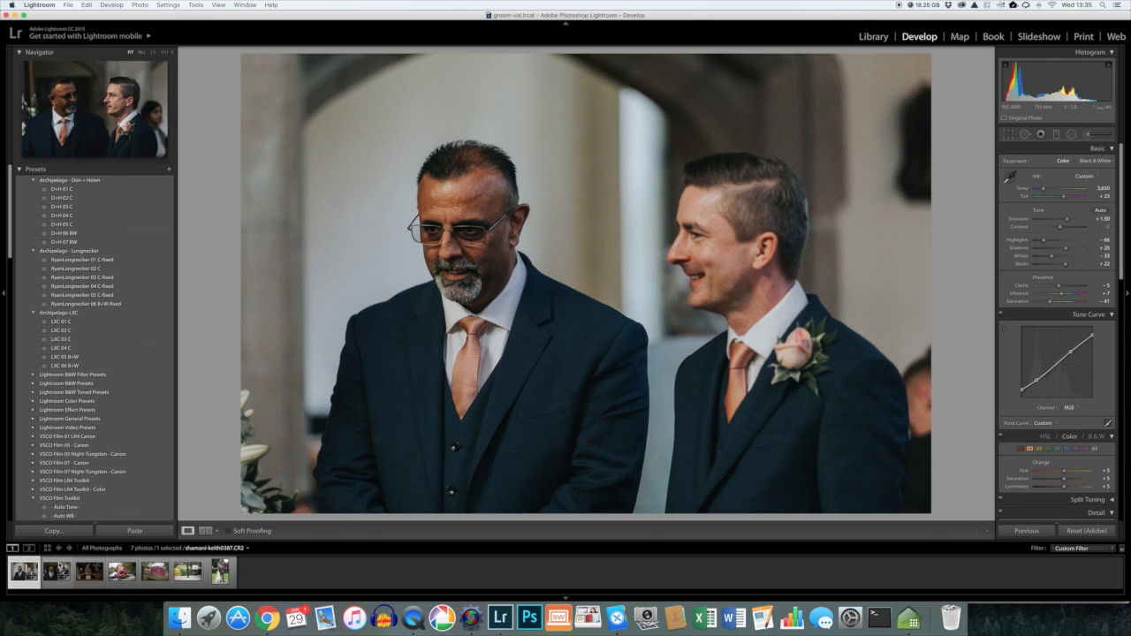
pyautogui.keyDown('super'); pyautogui.click(58, 570); pyautogui.keyUp('super')
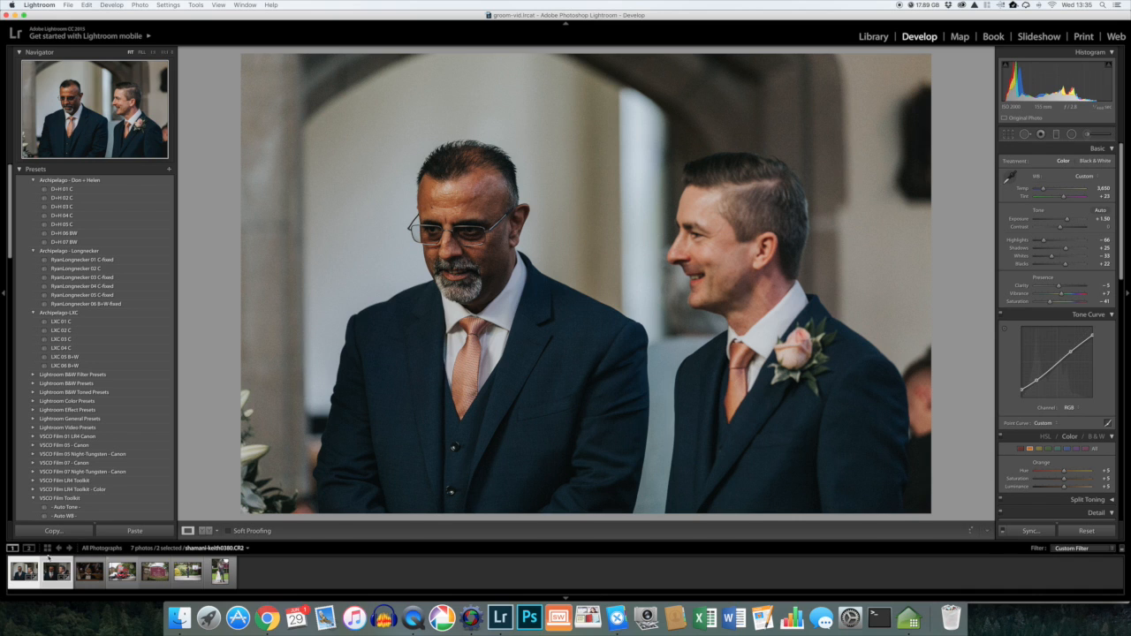
pyautogui.rightClick(51, 564)
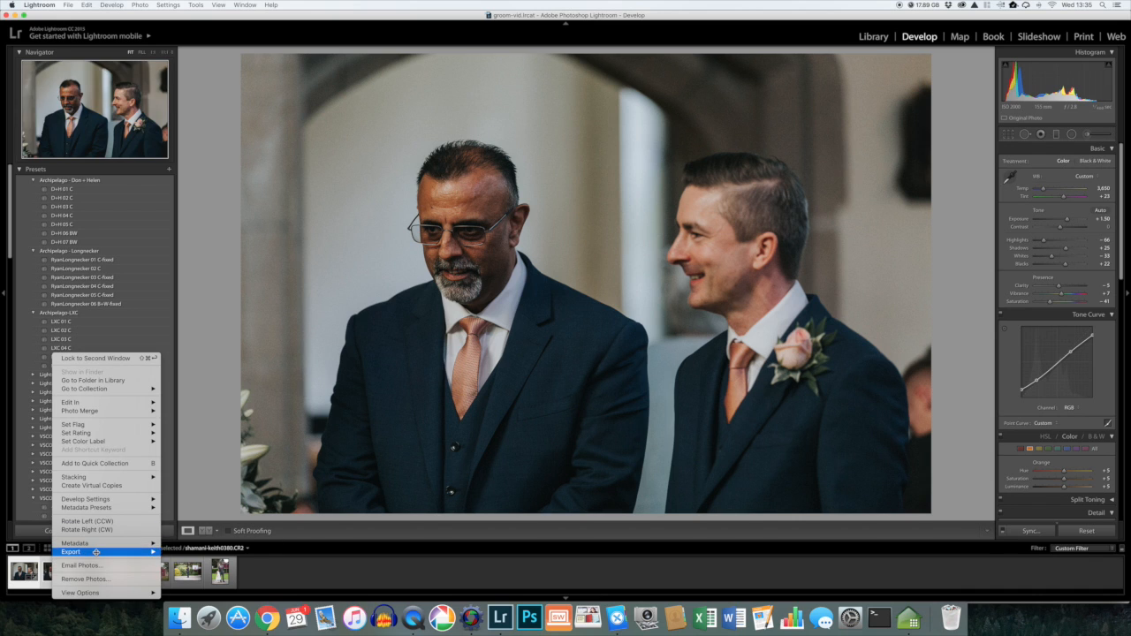
pyautogui.moveTo(91, 550)
pyautogui.click(221, 523)
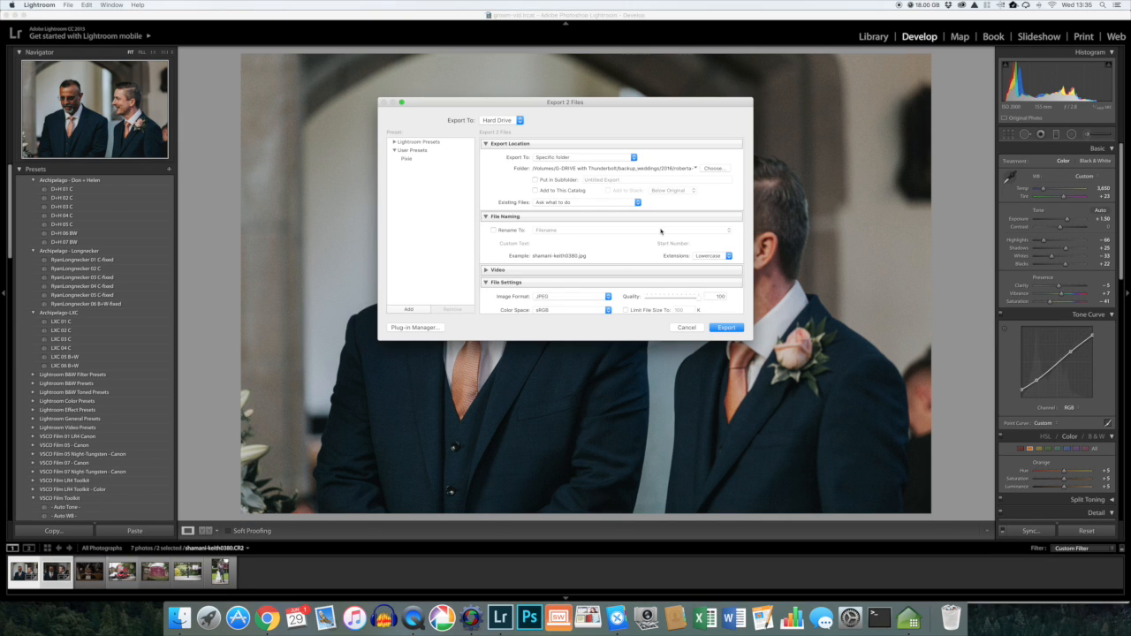
# Step: Set the export destination to the pixie-1600 folder inside the couple's wedding folder under 2016
pyautogui.click(714, 167)
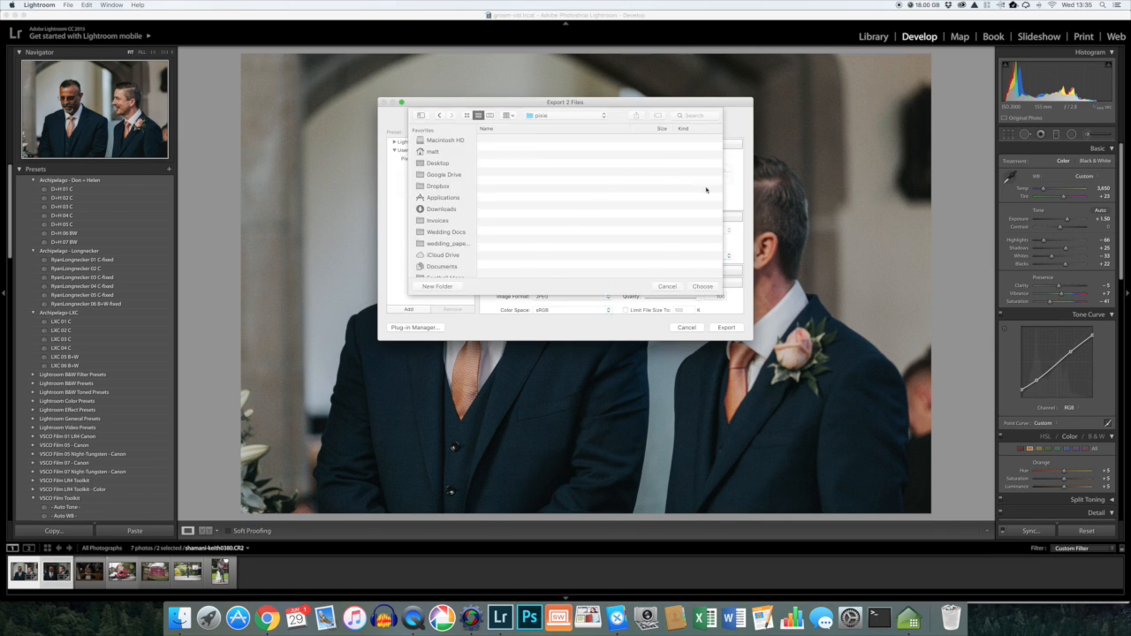
pyautogui.click(541, 116)
pyautogui.click(570, 136)
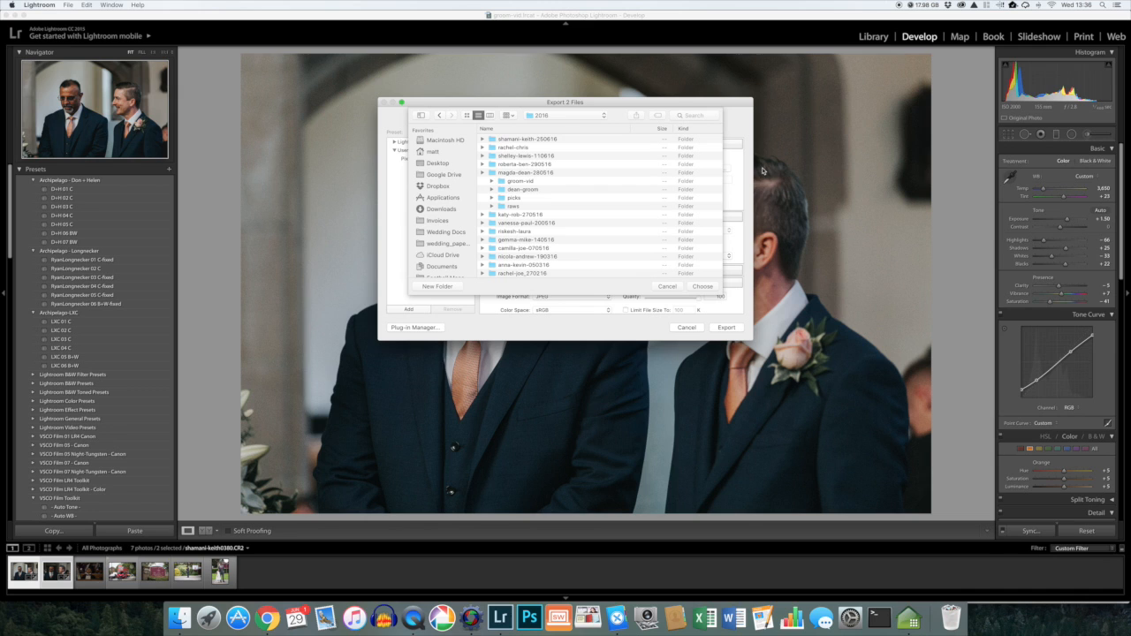
pyautogui.hscroll(2, 521, 179)
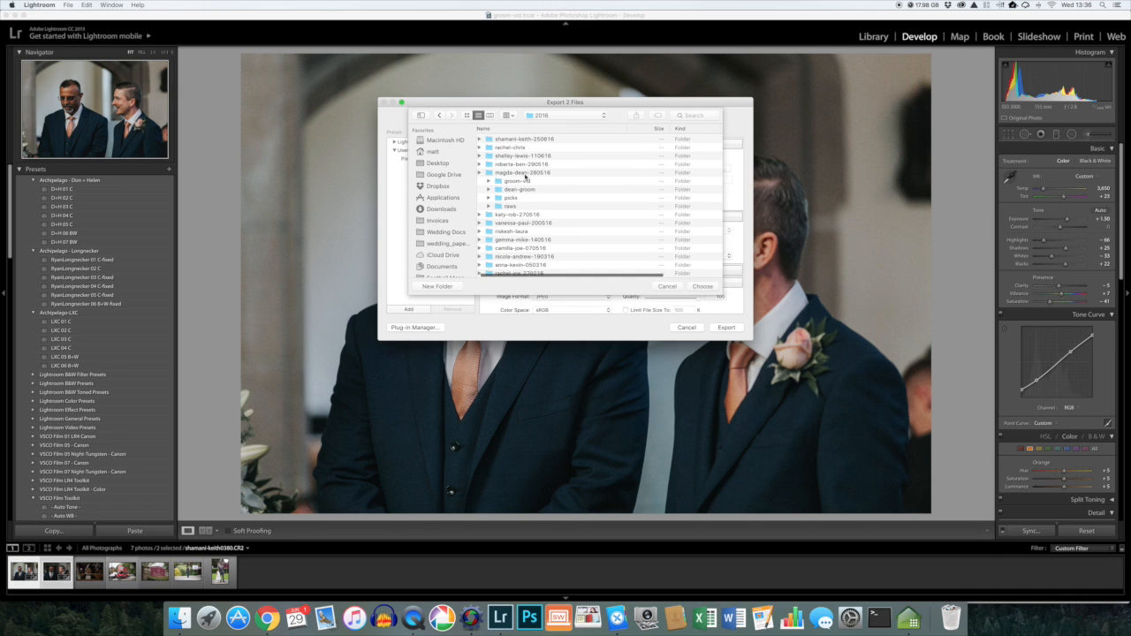
pyautogui.hscroll(-2, 526, 176)
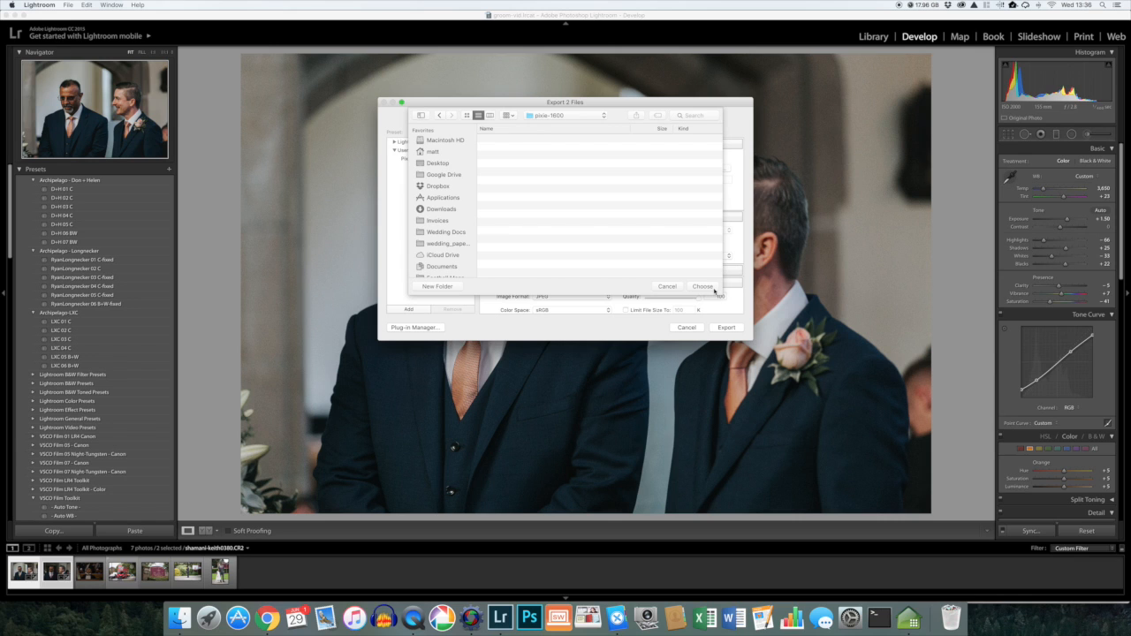
pyautogui.click(714, 289)
# Step: Resize the exported images to 1,600 pixels on the long edge and export both photos
pyautogui.scroll(-5, 707, 305)
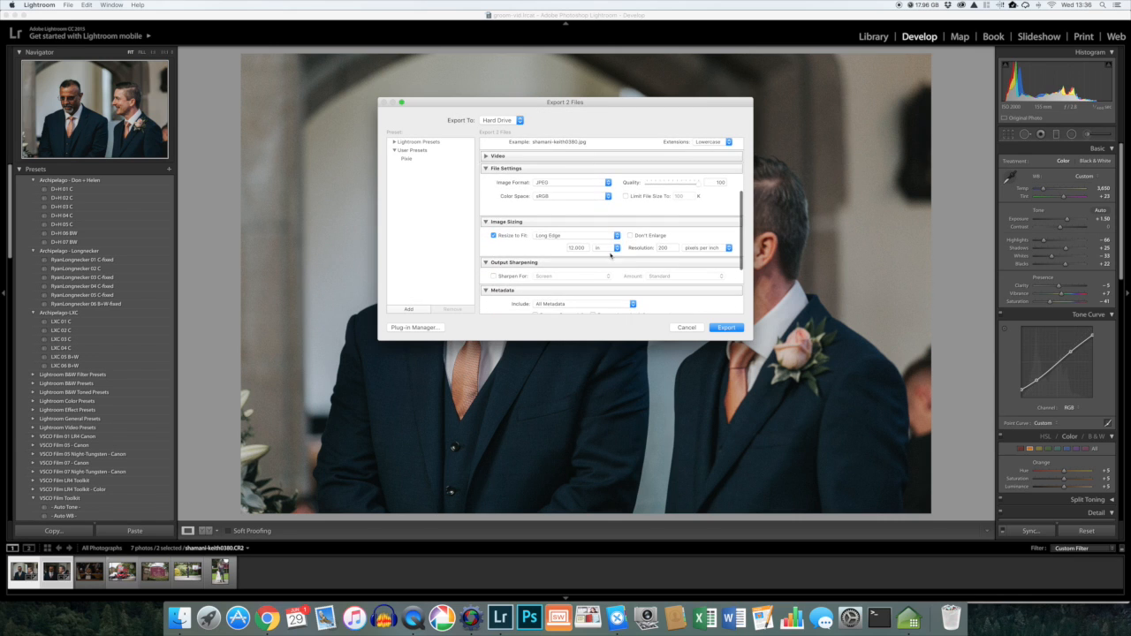
pyautogui.doubleClick(577, 247)
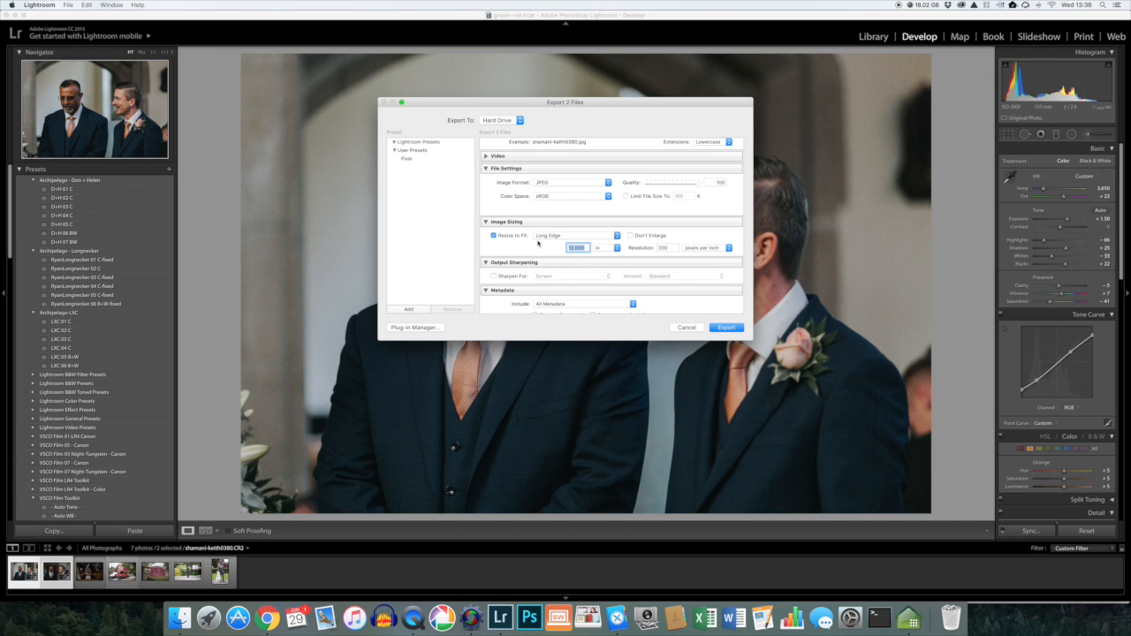
pyautogui.click(617, 247)
pyautogui.click(603, 236)
pyautogui.write('1,600')
pyautogui.press('Tab')
pyautogui.scroll(-5, 567, 236)
pyautogui.scroll(10, 567, 236)
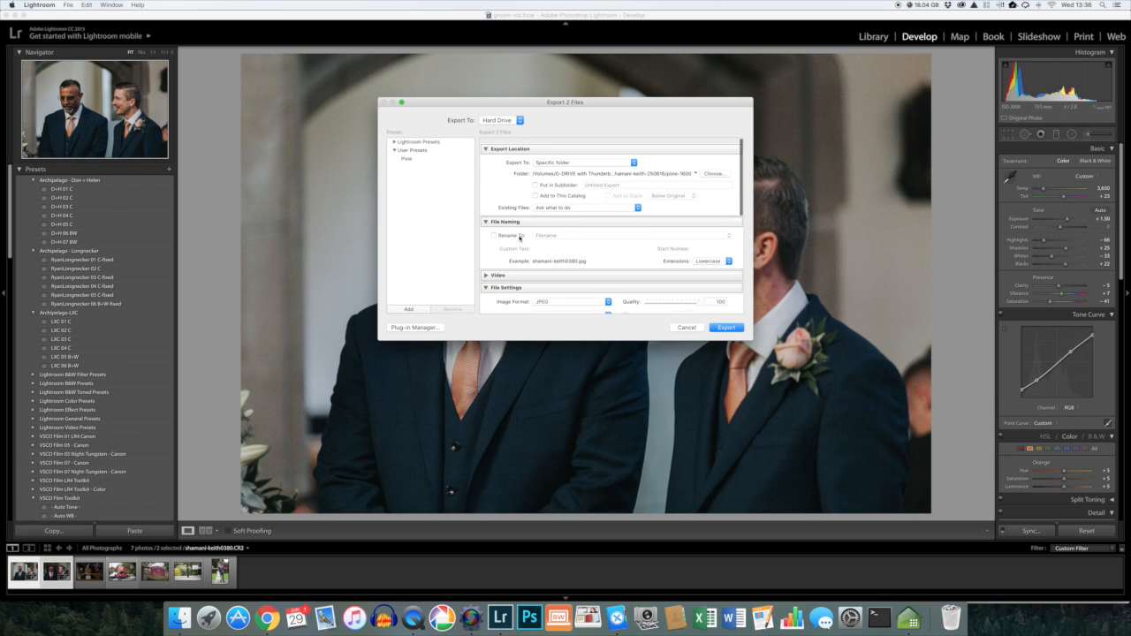
pyautogui.click(726, 327)
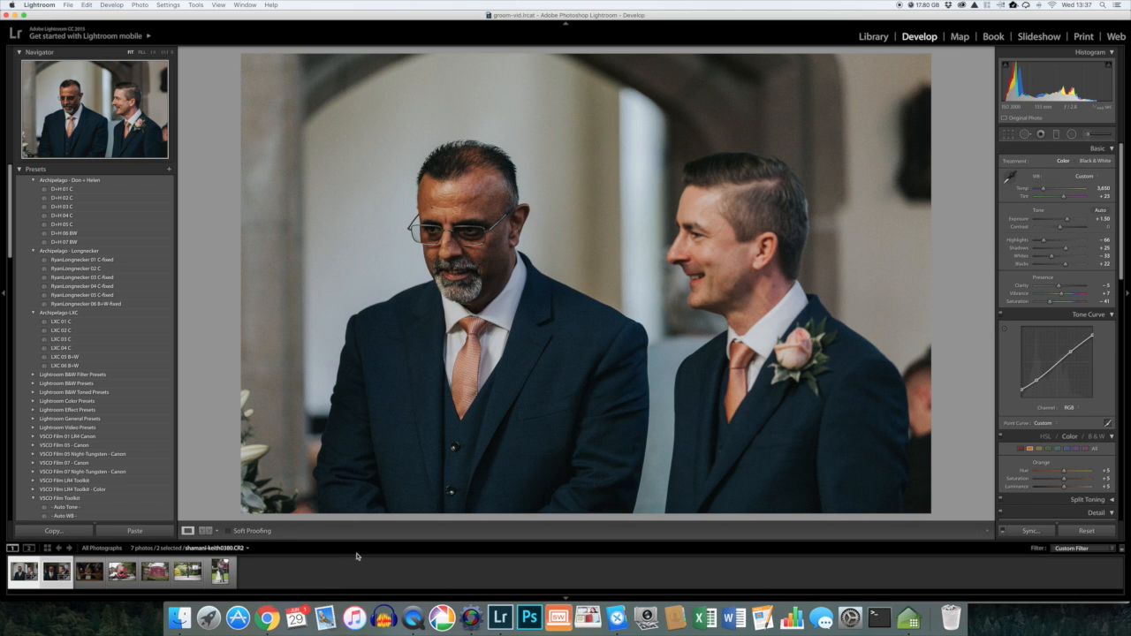
# Step: Switch to Chrome and look over the photographer's website homepage
pyautogui.click(265, 610)
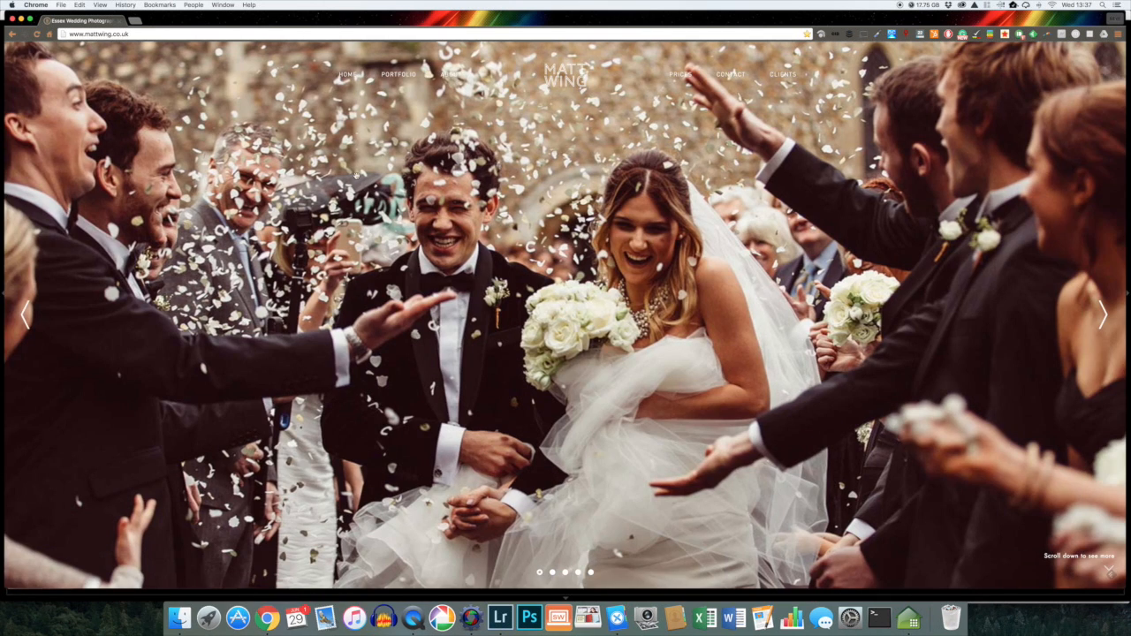
pyautogui.scroll(-5, 600, 259)
pyautogui.scroll(5, 600, 258)
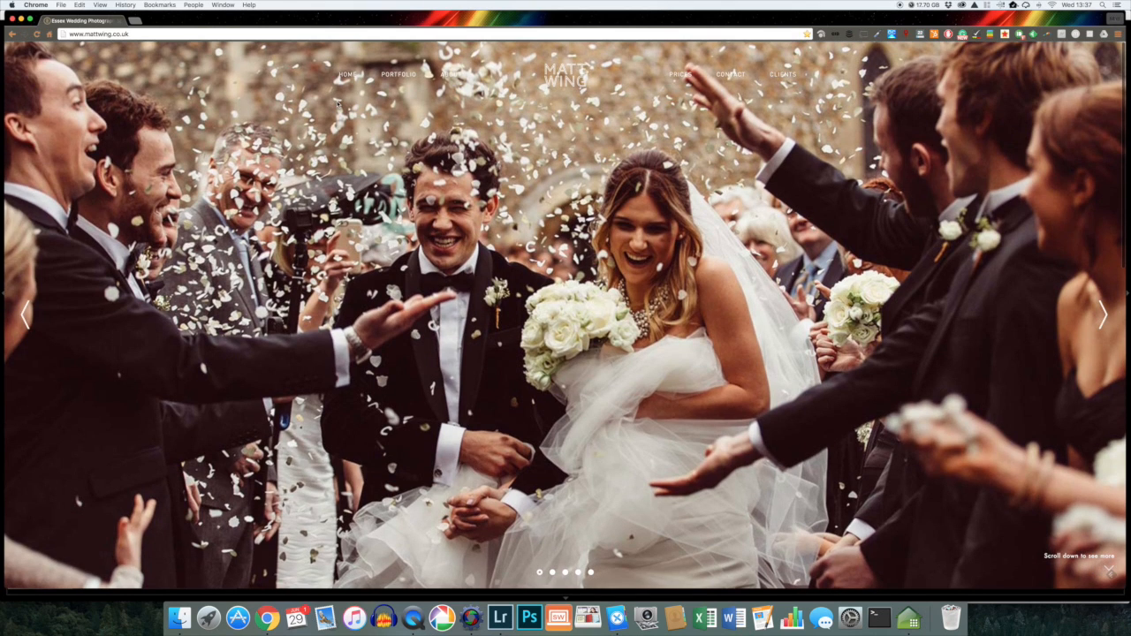